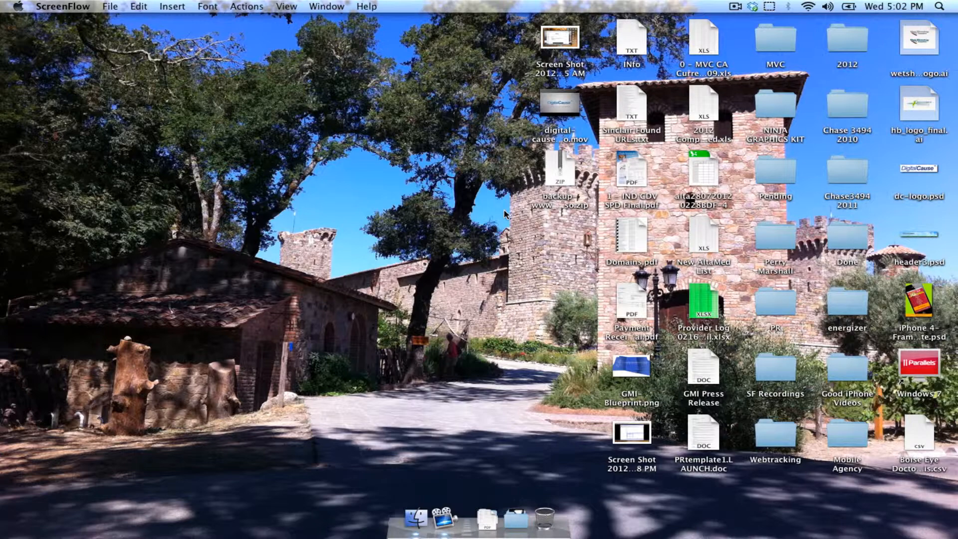
- Open Google Chrome and load the bookmarked businessbuilders.infusionsoft.com login page
key("F4")
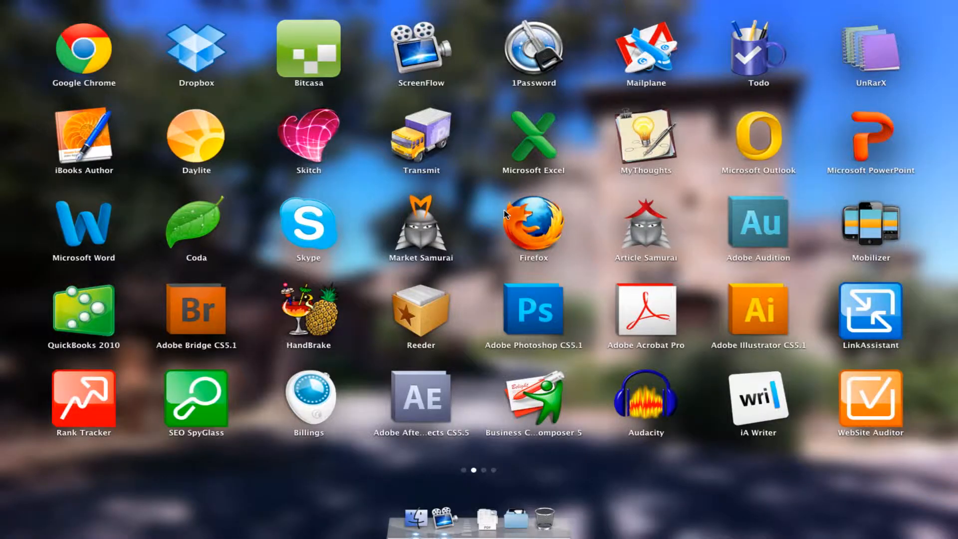
left_click(85, 50)
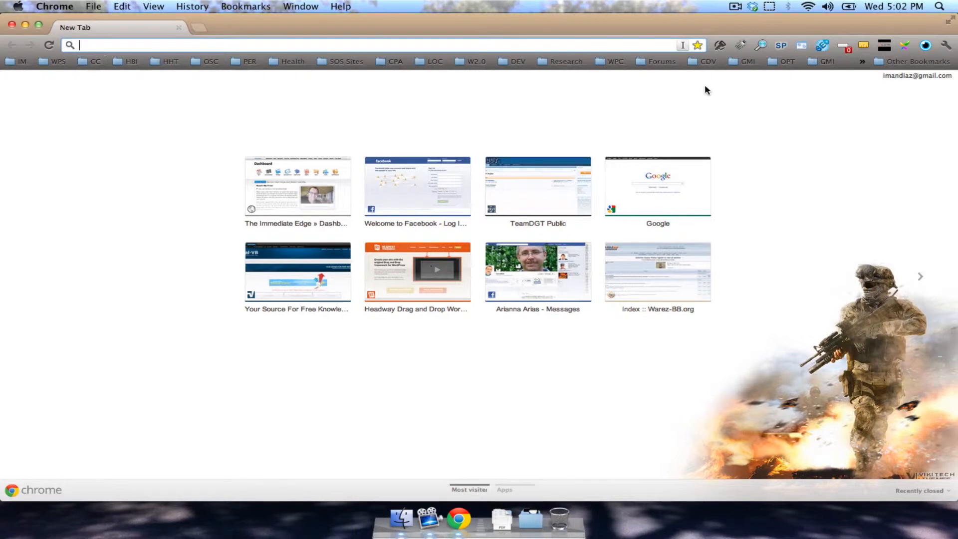
left_click(862, 61)
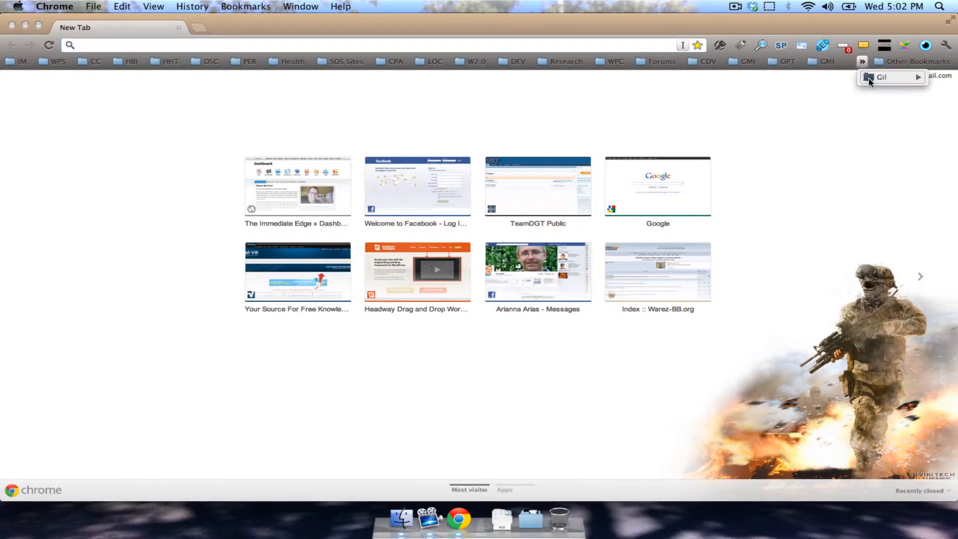
left_click(849, 79)
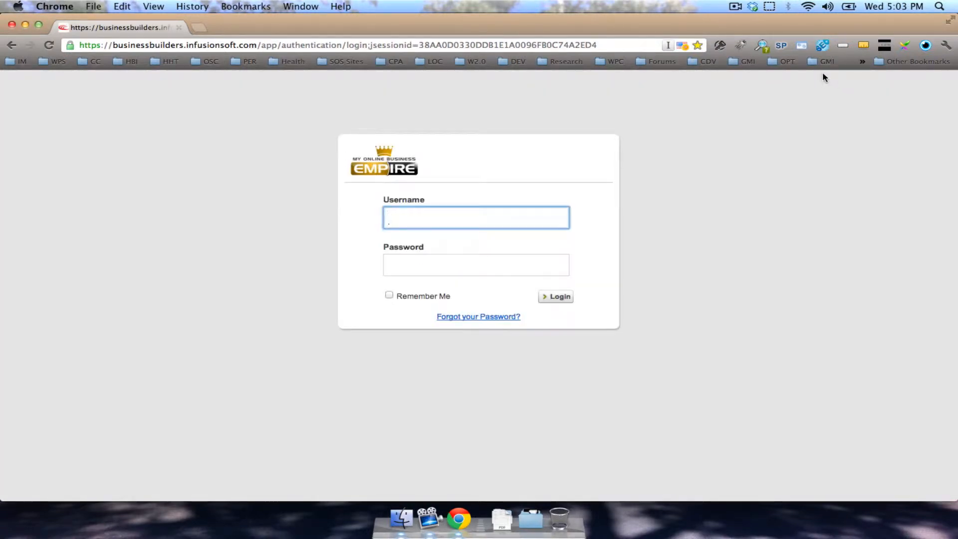
- Open adbrite.com in a new browser tab
key("super+t")
type("ad")
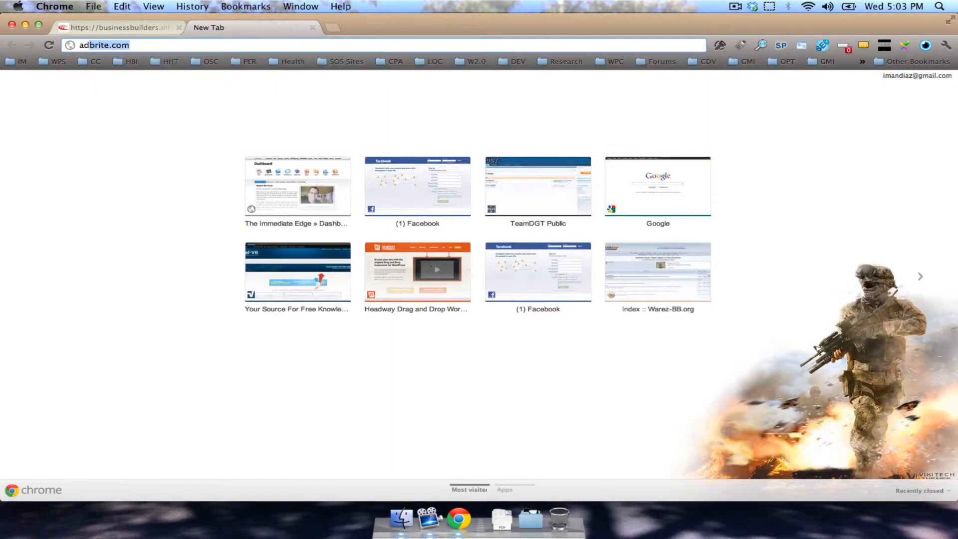
key("Return")
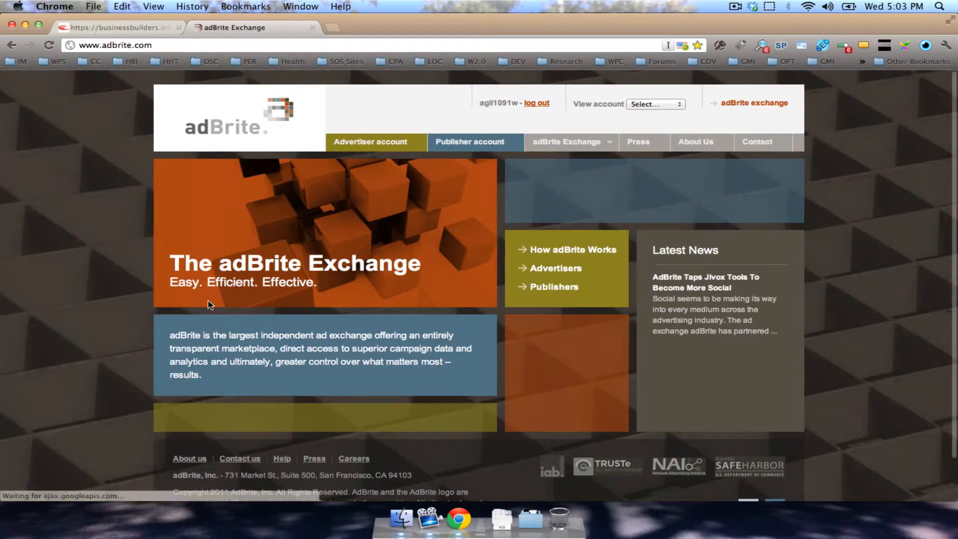
- Launch Adobe Photoshop CS5.1 and return to Google Chrome while it loads
key("F4")
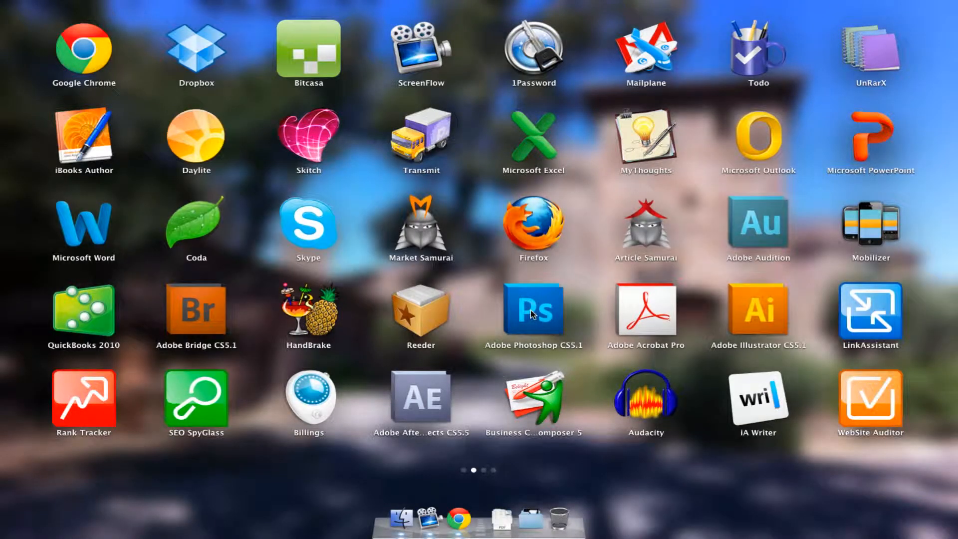
left_click(531, 310)
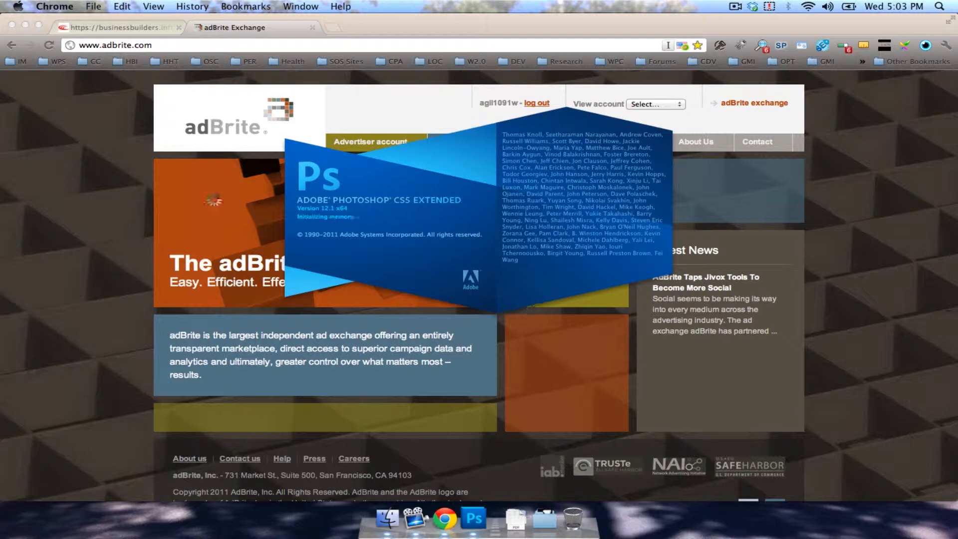
left_click(120, 180)
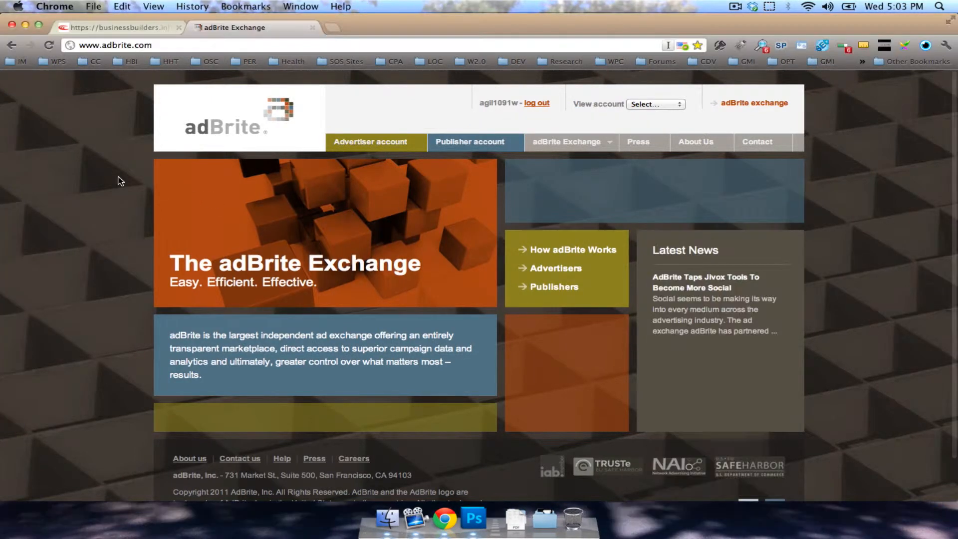
- Log in to the Infusionsoft affiliate center with the saved username and password and open its Banners resources
left_click(114, 28)
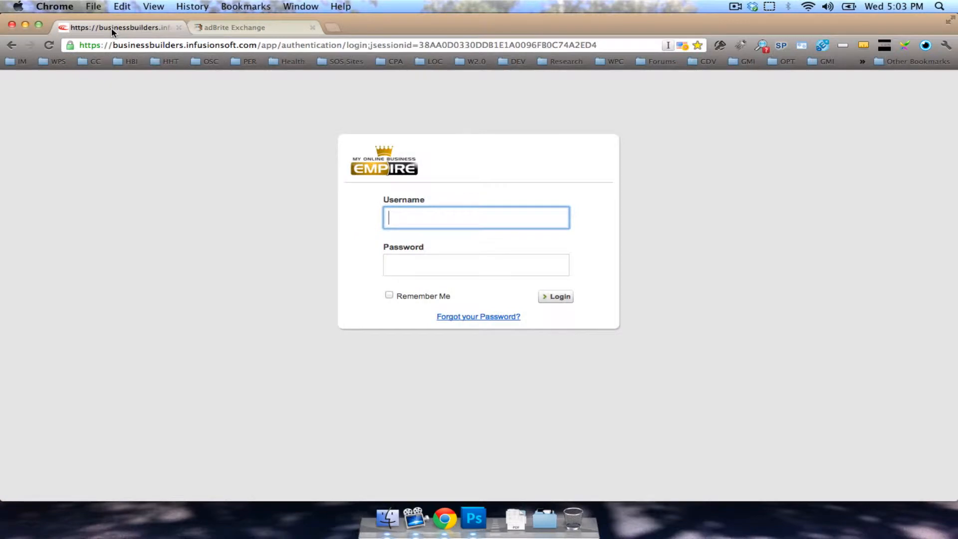
left_click(719, 45)
left_click(642, 111)
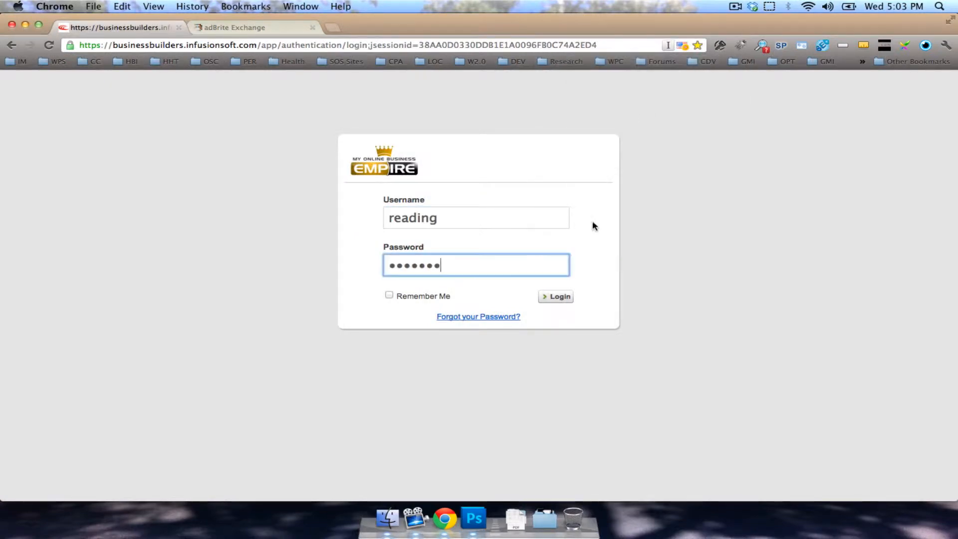
left_click(552, 299)
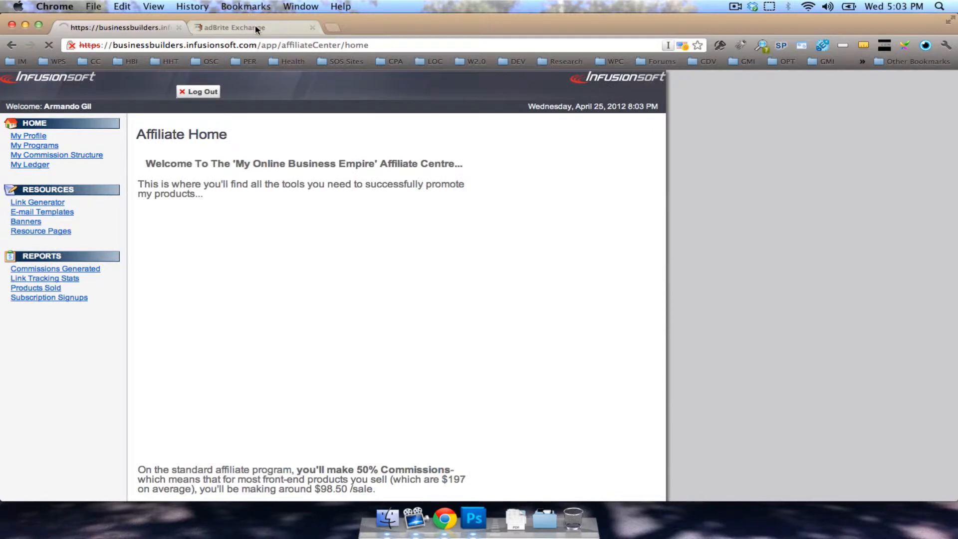
left_click(29, 222)
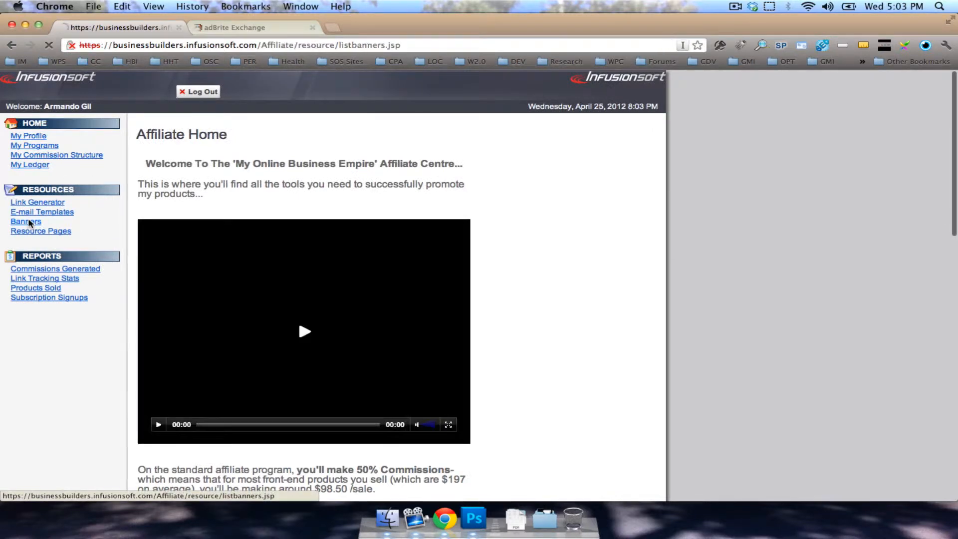
- Start a new campaign in the adBrite advertiser account and limit the location of users to the United States
left_click(245, 25)
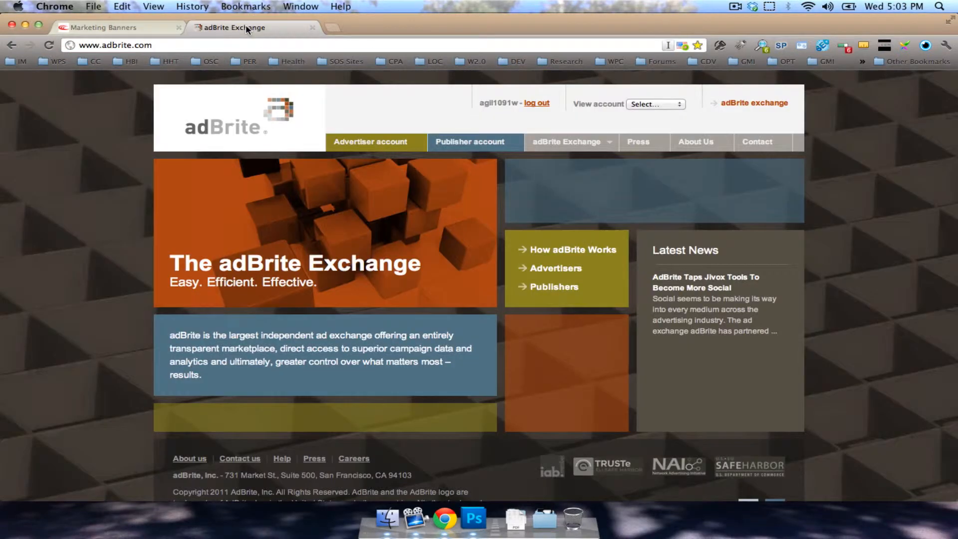
left_click(380, 144)
left_click(313, 144)
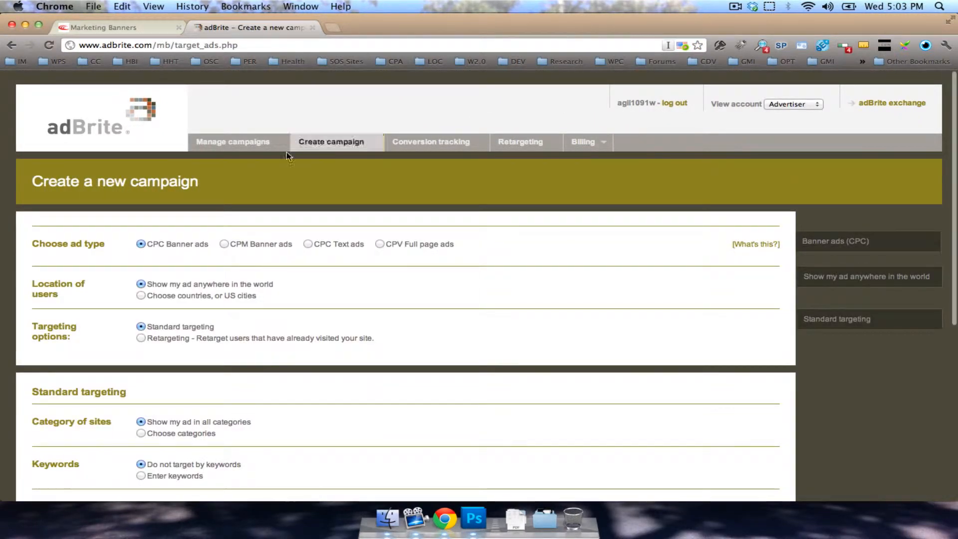
scroll(179, 269, "down", 4)
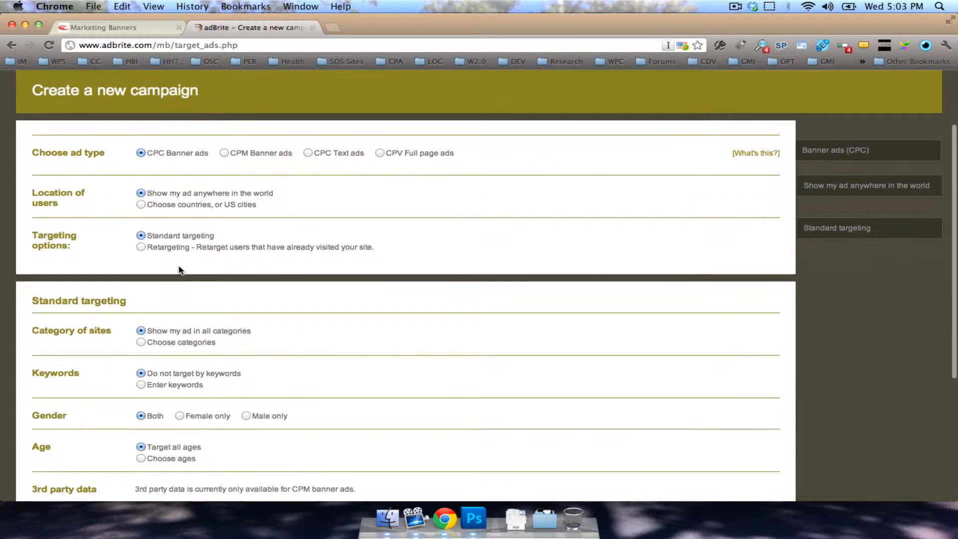
left_click(141, 204)
- Target the age groups 18–24, 25–34, 35–44, 45–54, 55–64 and 65 or older, and continue to the budget settings
scroll(368, 261, "down", 7)
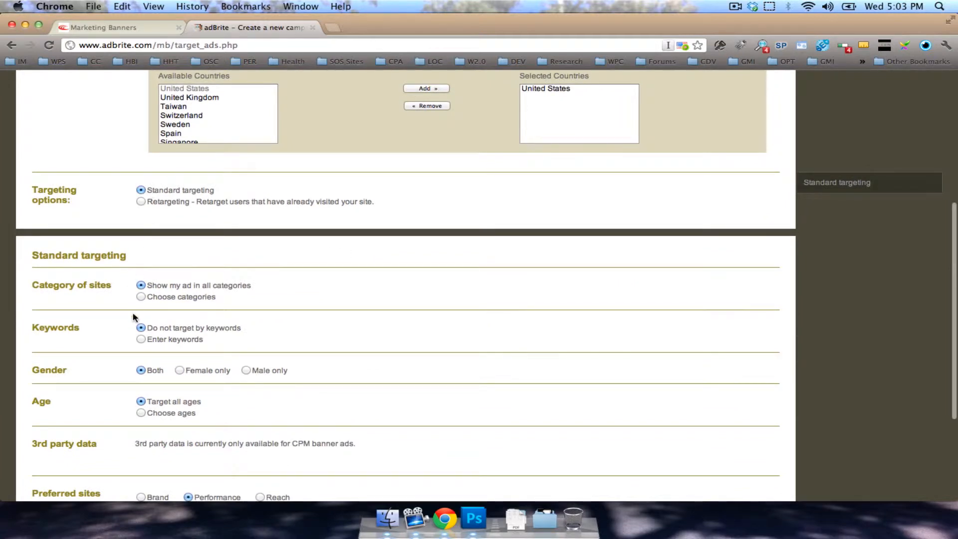
scroll(140, 304, "down", 4)
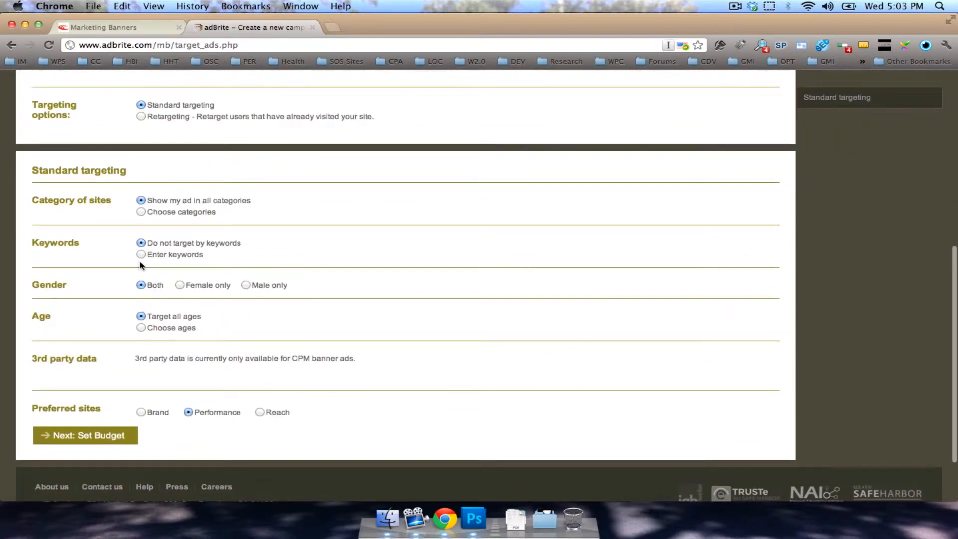
left_click(142, 327)
left_click(162, 359)
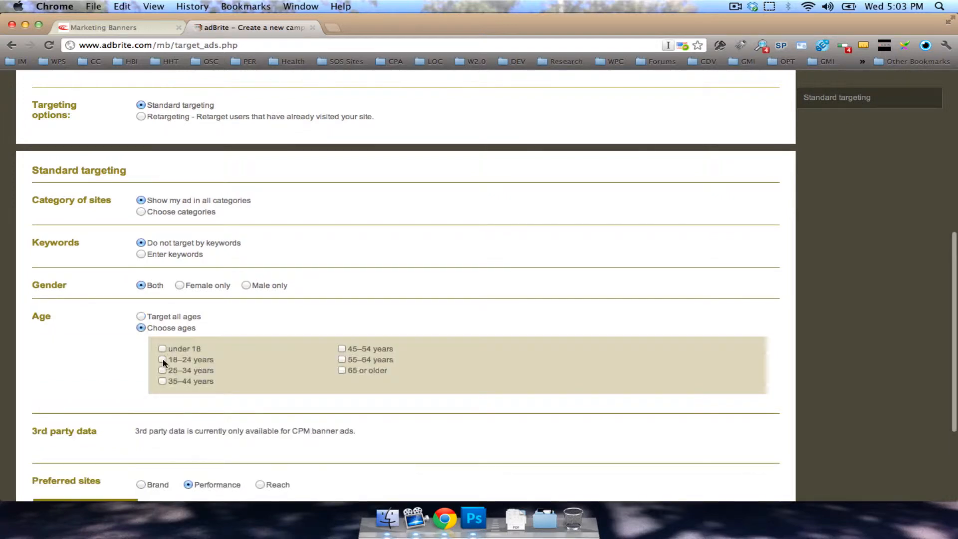
left_click(162, 372)
left_click(162, 381)
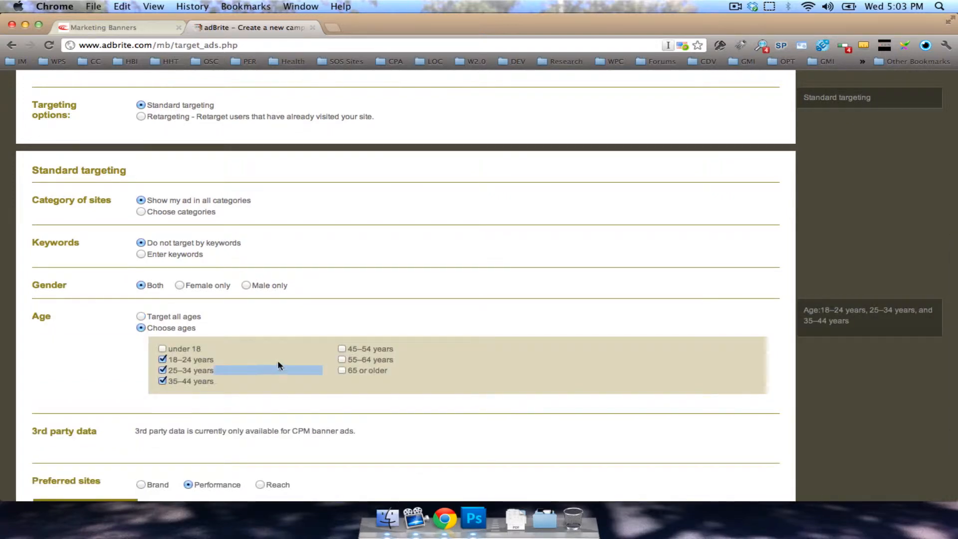
left_click(342, 348)
left_click(342, 371)
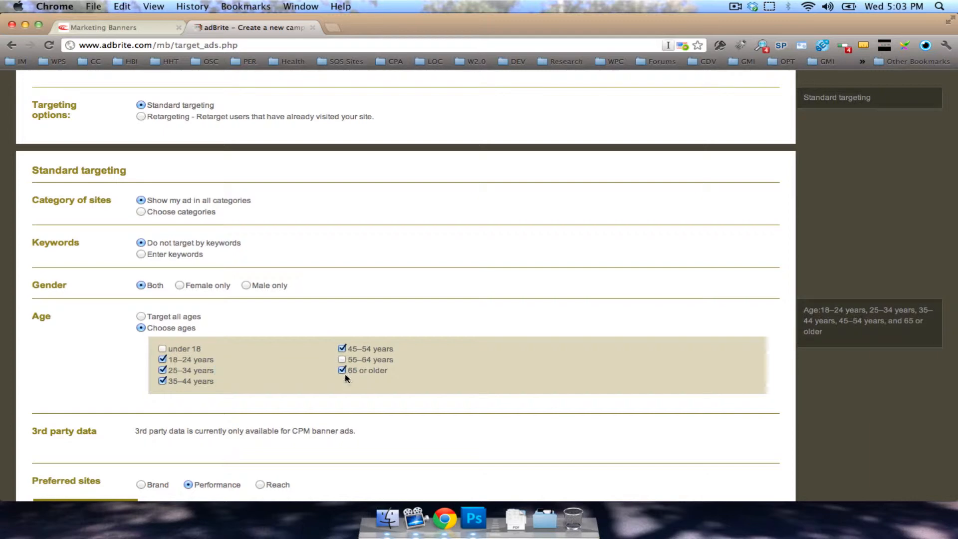
left_click(342, 360)
scroll(258, 400, "down", 5)
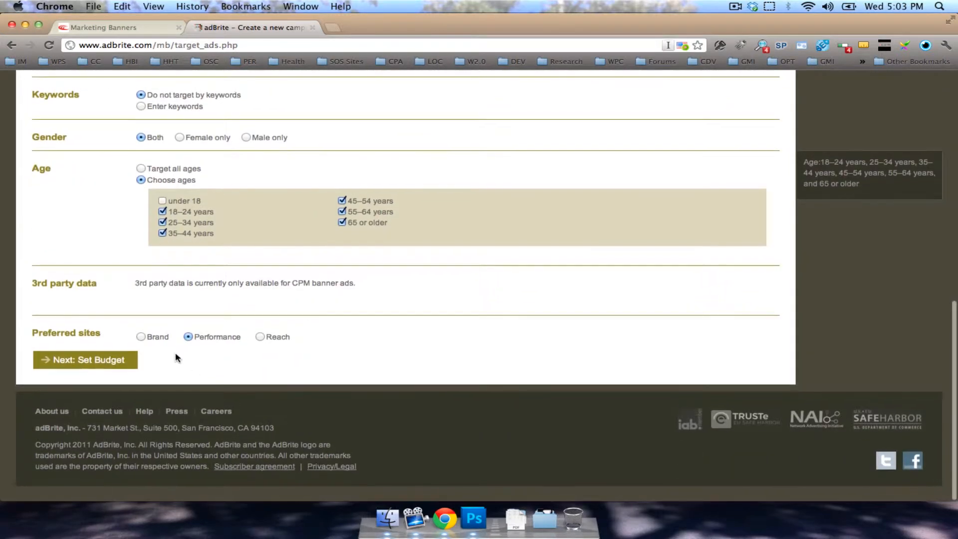
left_click(103, 363)
- Set the max CPC bid to .75 and the daily budget to 50.00, and continue to entering the ads
double_click(113, 258)
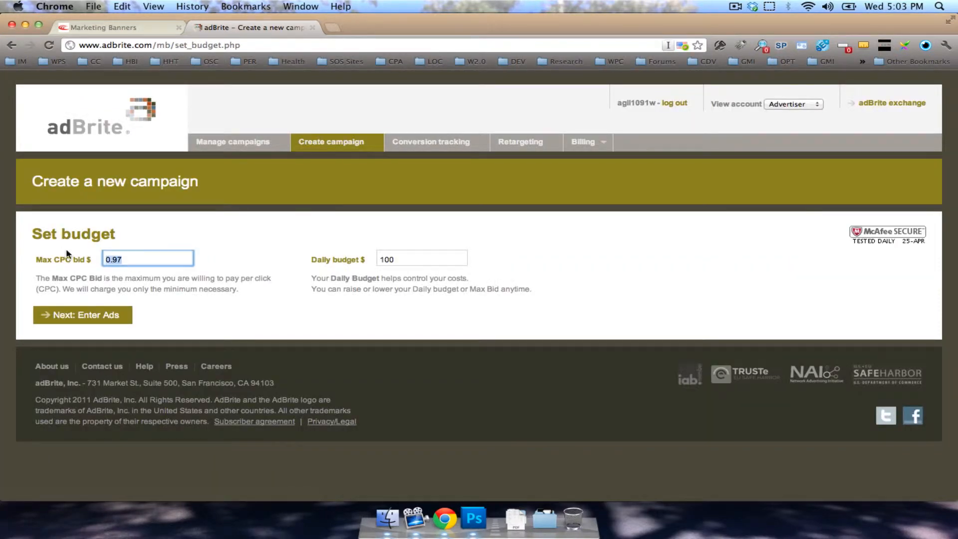
type(".")
key("Tab")
type("5.")
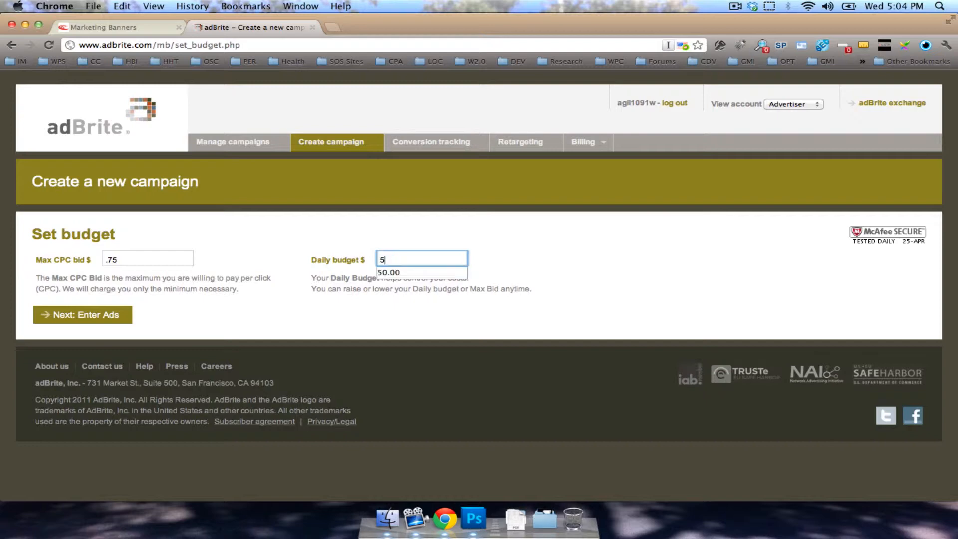
type("0.00")
key("Tab")
left_click(64, 314)
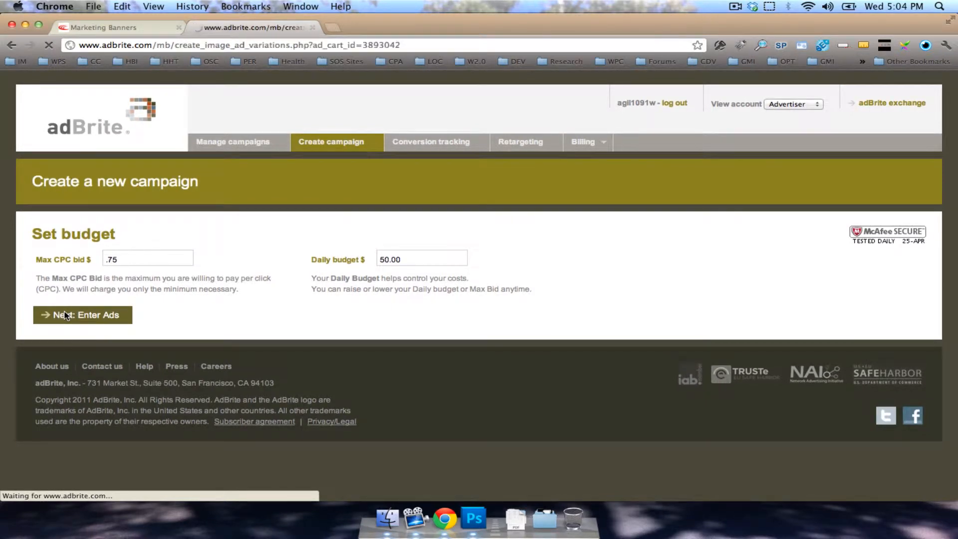
- Review the accepted file dimensions for banner ads and open TextEdit for notes
scroll(65, 315, "down", 3)
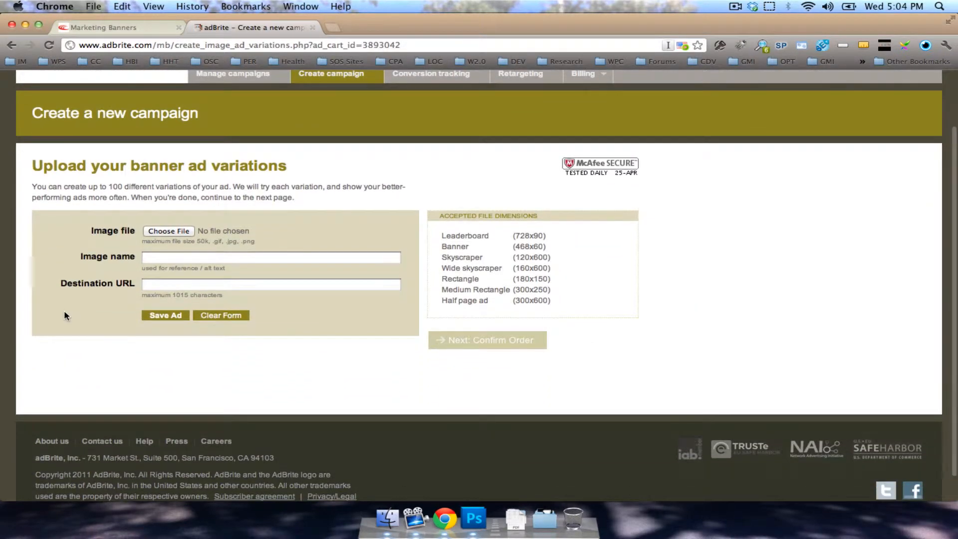
left_click_drag(439, 234, 552, 300)
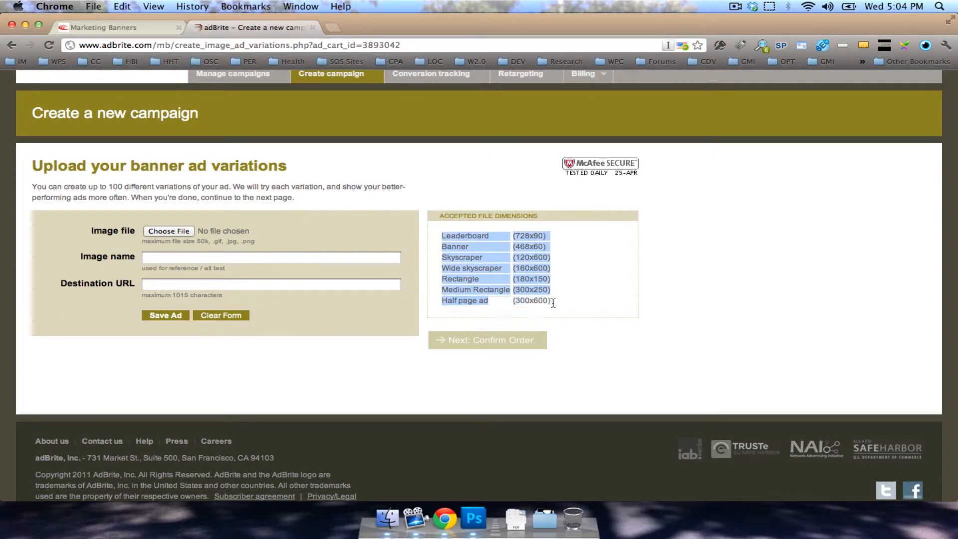
left_click(553, 301)
key("F4")
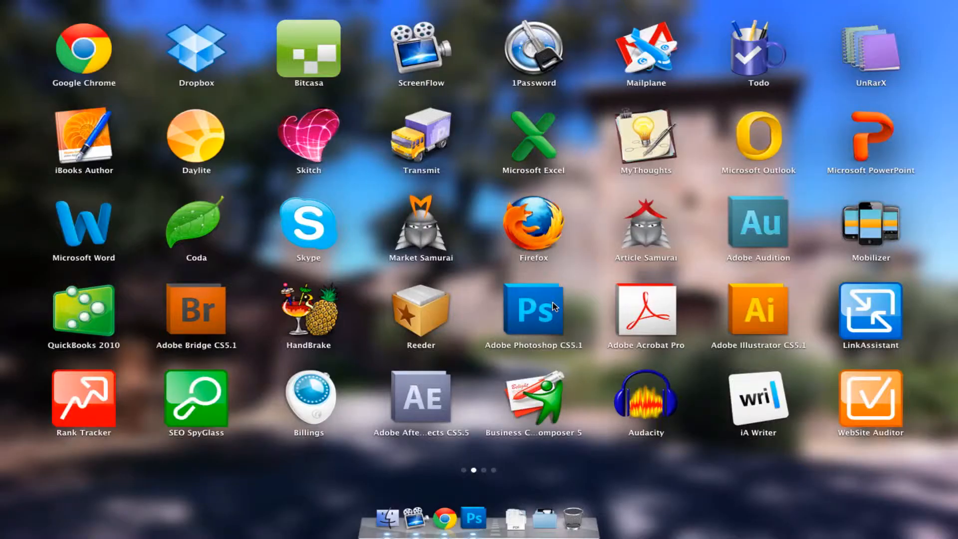
scroll(553, 302, "left", 5)
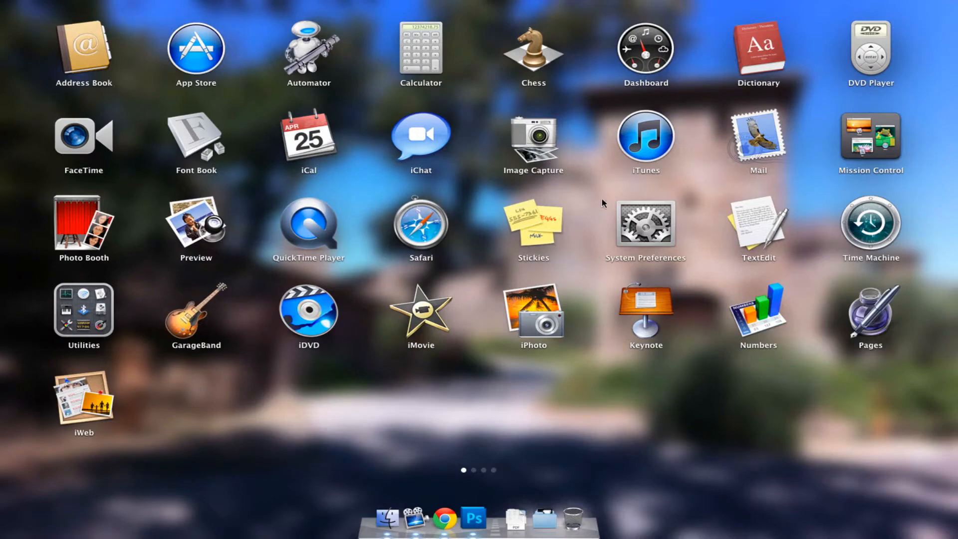
left_click(743, 222)
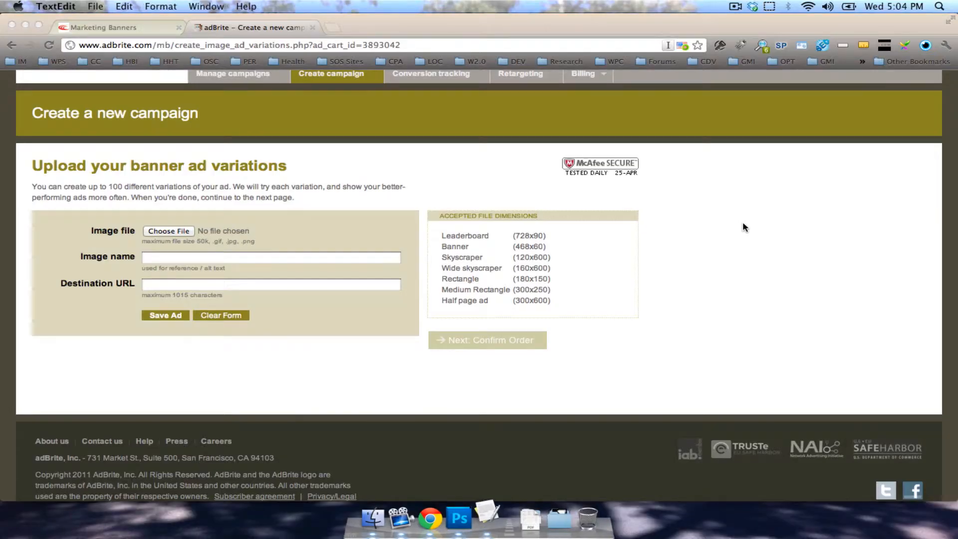
left_click(359, 131)
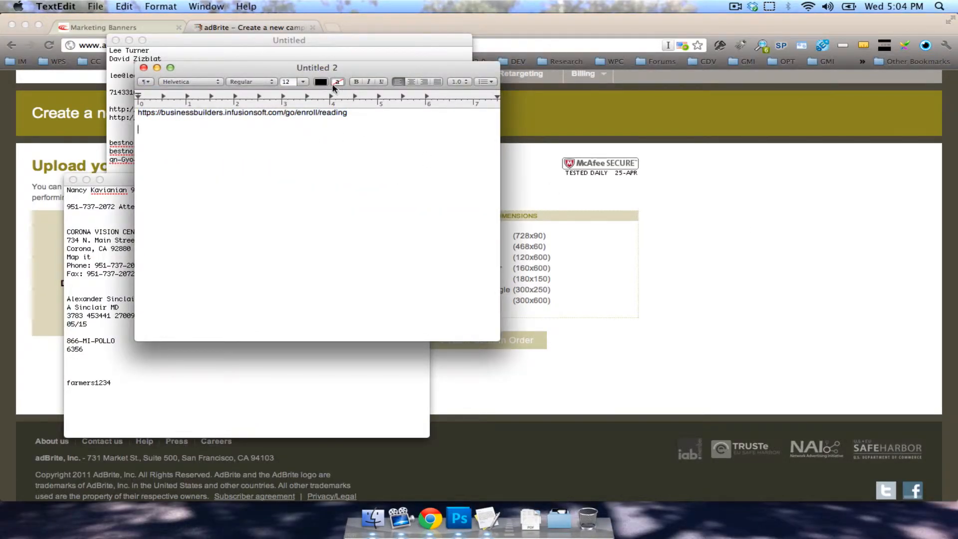
- Minimize the INfo and Untitled documents and clear all text from the Untitled 2 document
left_click_drag(298, 70, 546, 127)
left_click(86, 180)
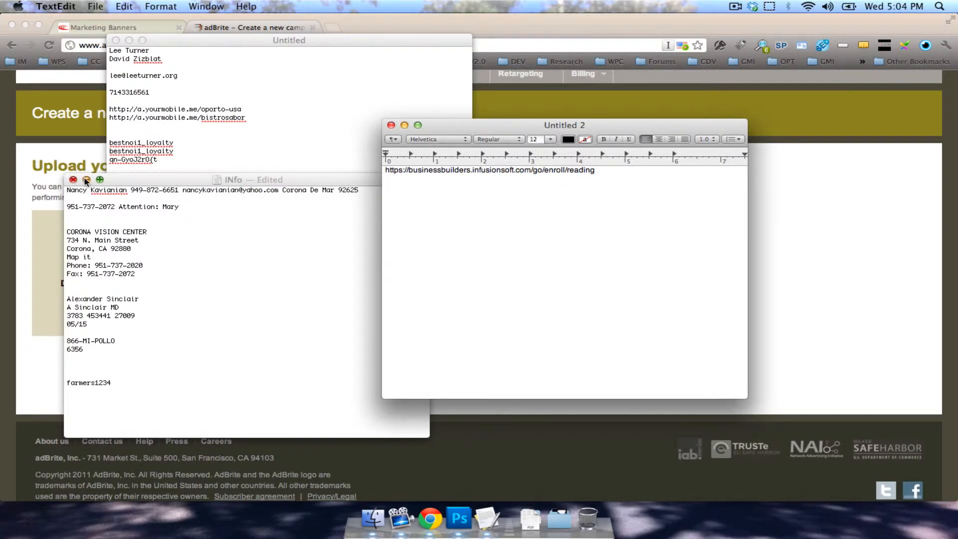
left_click(128, 40)
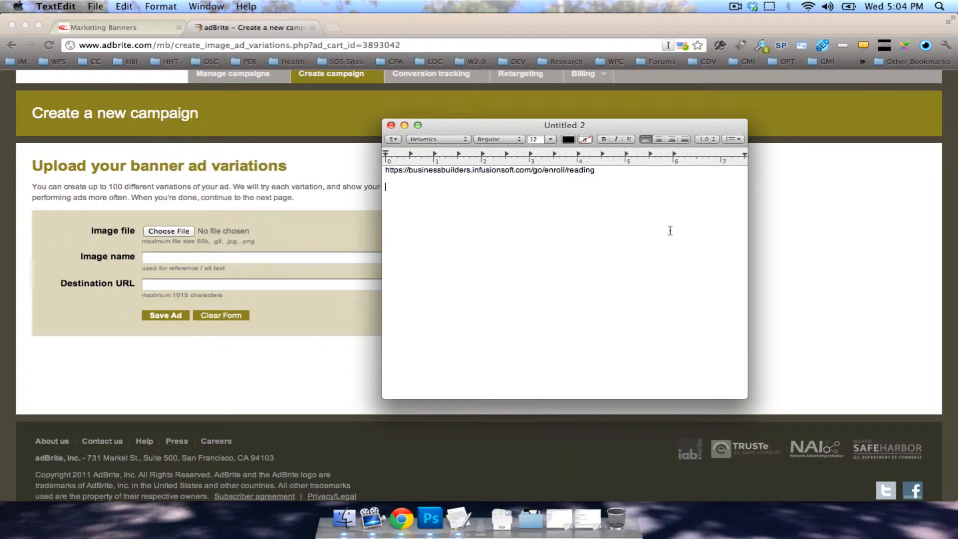
key("super+a")
key("BackSpace")
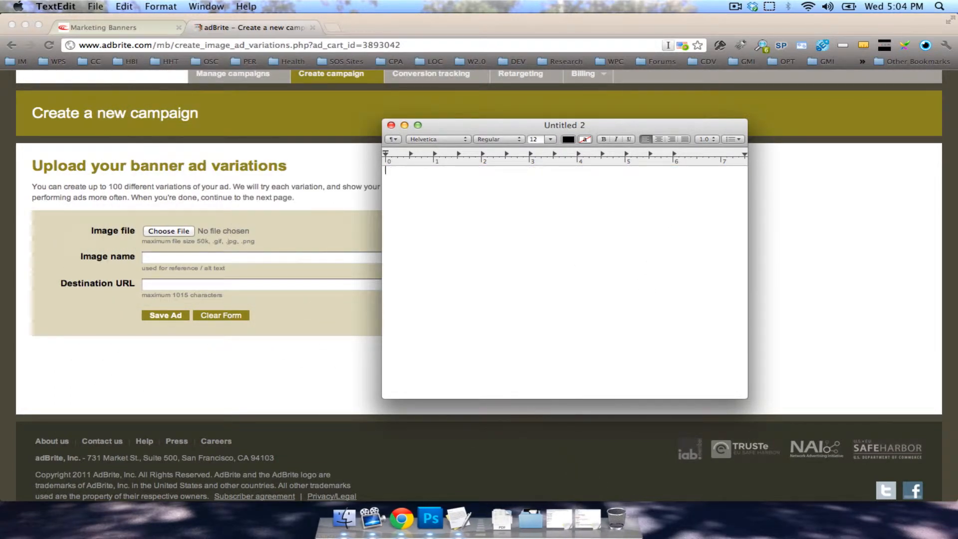
- Switch back to Google Chrome and show the Marketing Banners page of the affiliate center
left_click(293, 183)
left_click(119, 27)
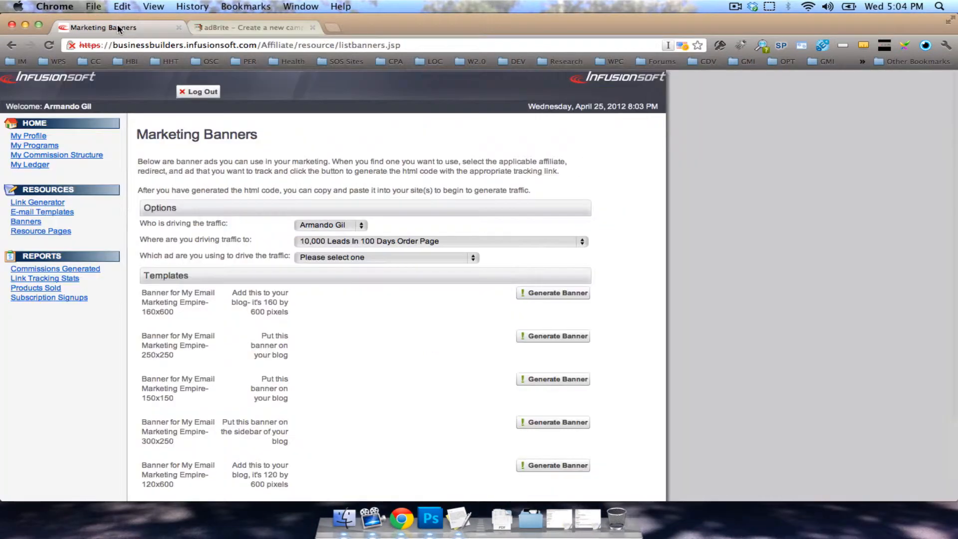
- Set the traffic destination to MOBE Orderpage and generate the code for the 160x600 My Email Marketing Empire banner
scroll(109, 191, "down", 3)
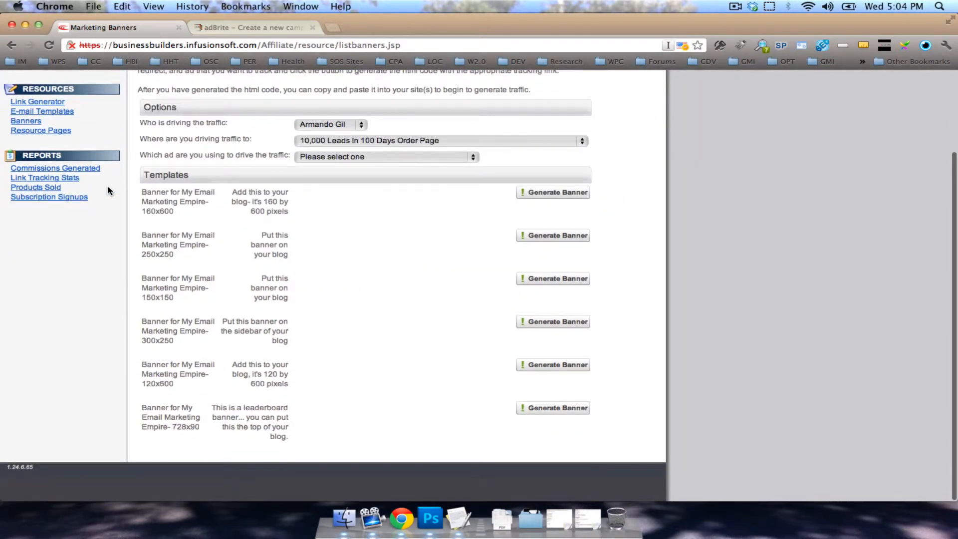
left_click(311, 143)
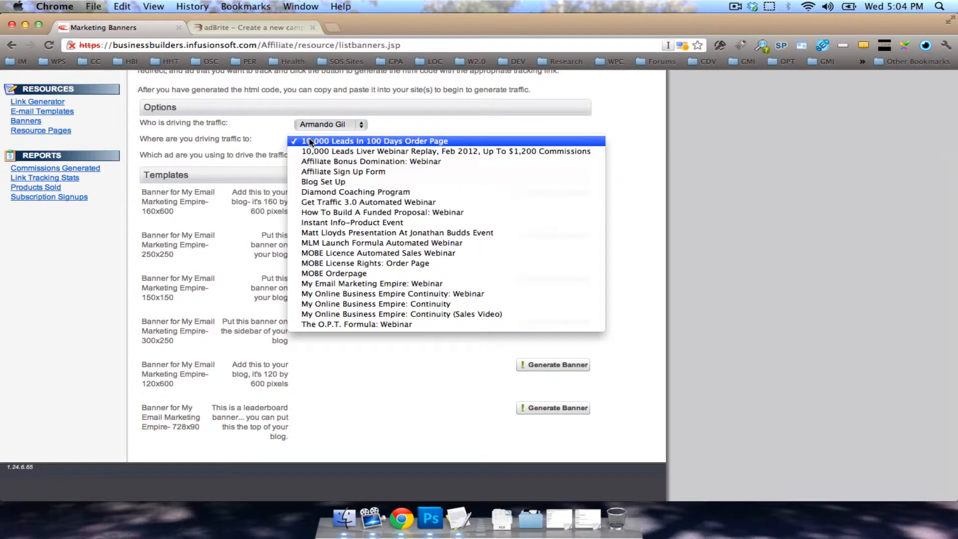
left_click(331, 274)
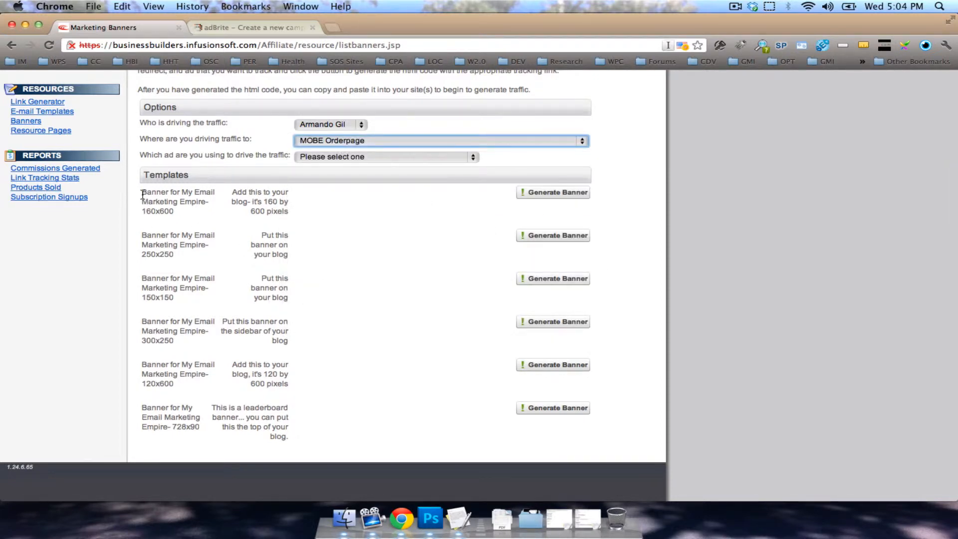
left_click_drag(142, 194, 196, 212)
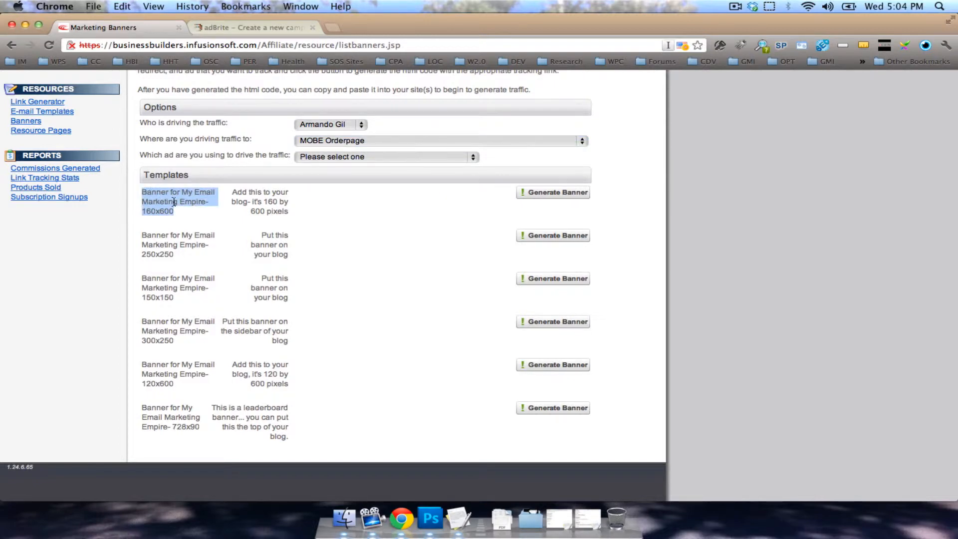
left_click(142, 213)
left_click_drag(142, 210, 188, 212)
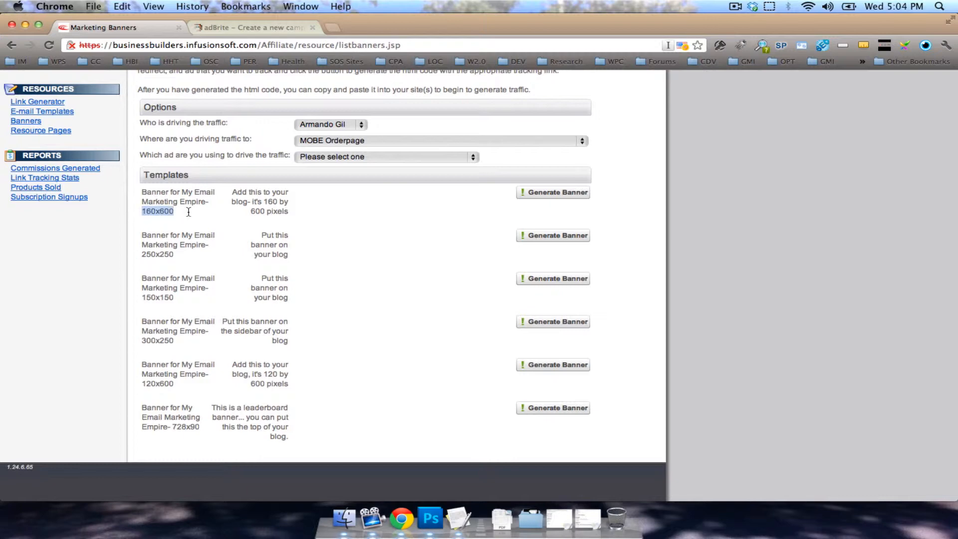
left_click(542, 193)
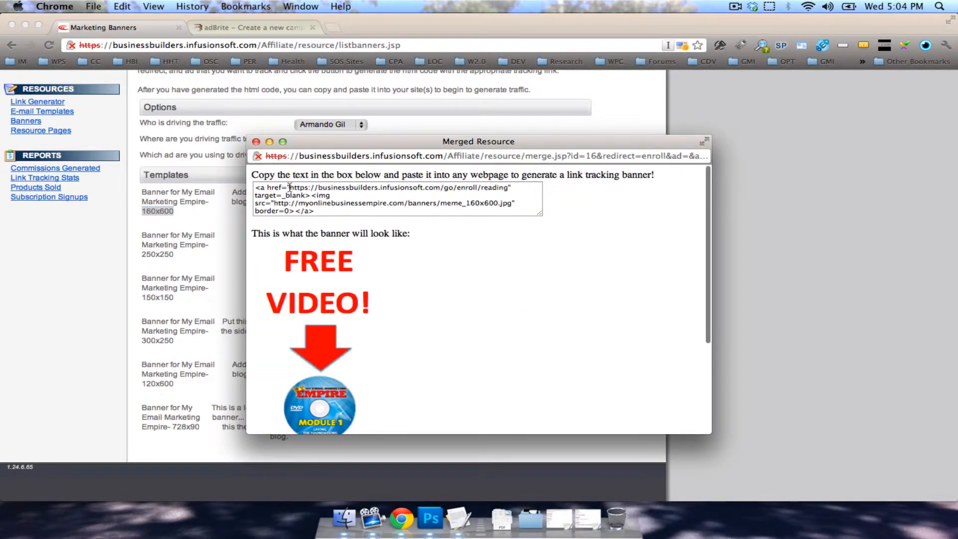
- Copy the affiliate link from the href part of the banner code and paste it into the Untitled 2 document in TextEdit
left_click(262, 188)
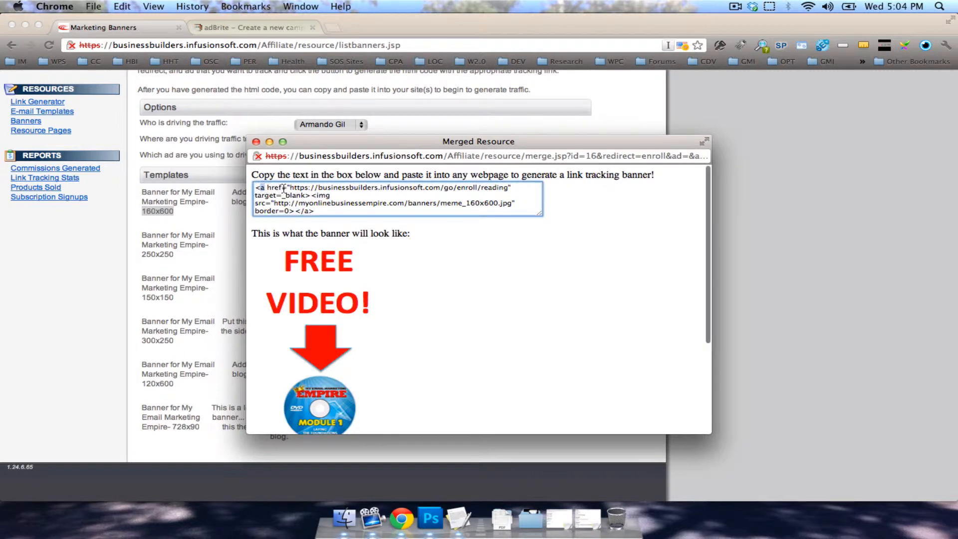
left_click_drag(291, 188, 378, 195)
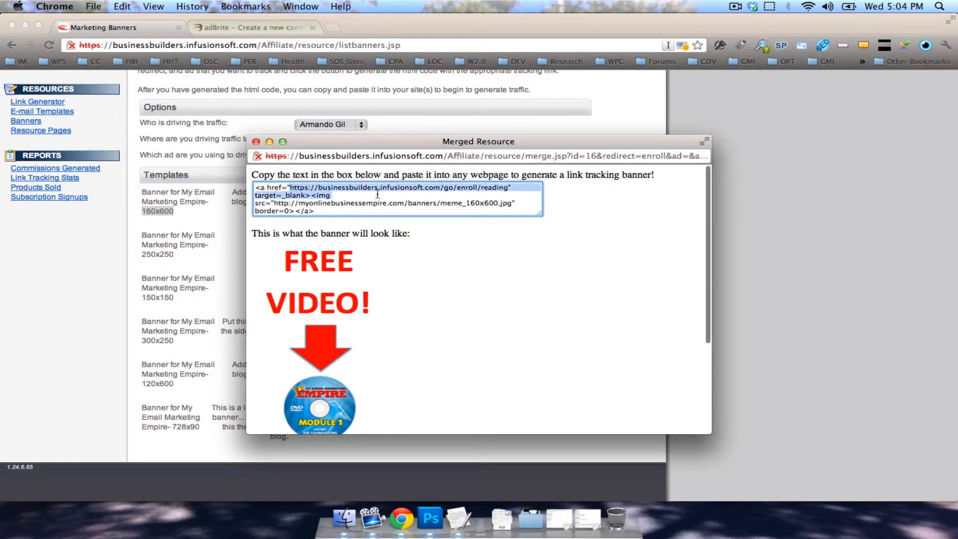
left_click_drag(501, 192, 511, 190)
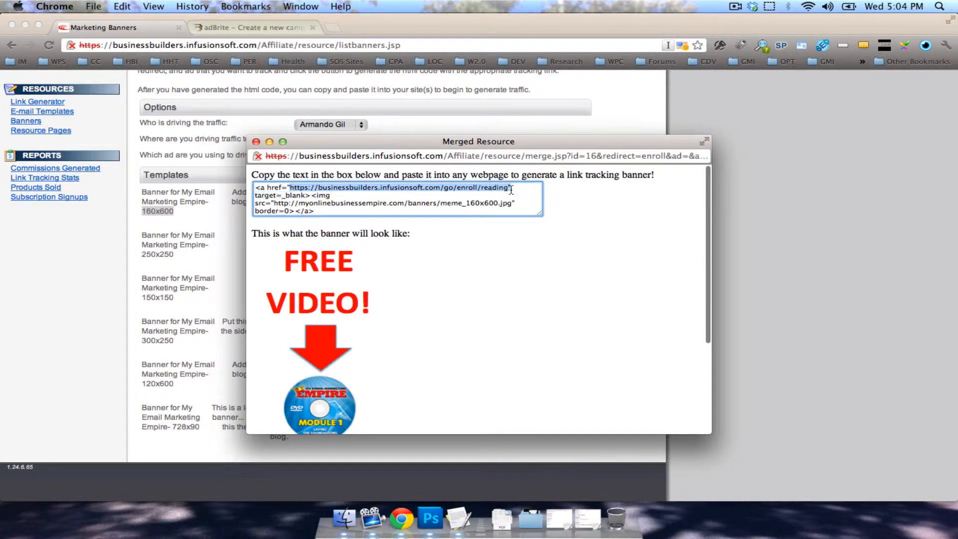
right_click(485, 188)
left_click(497, 235)
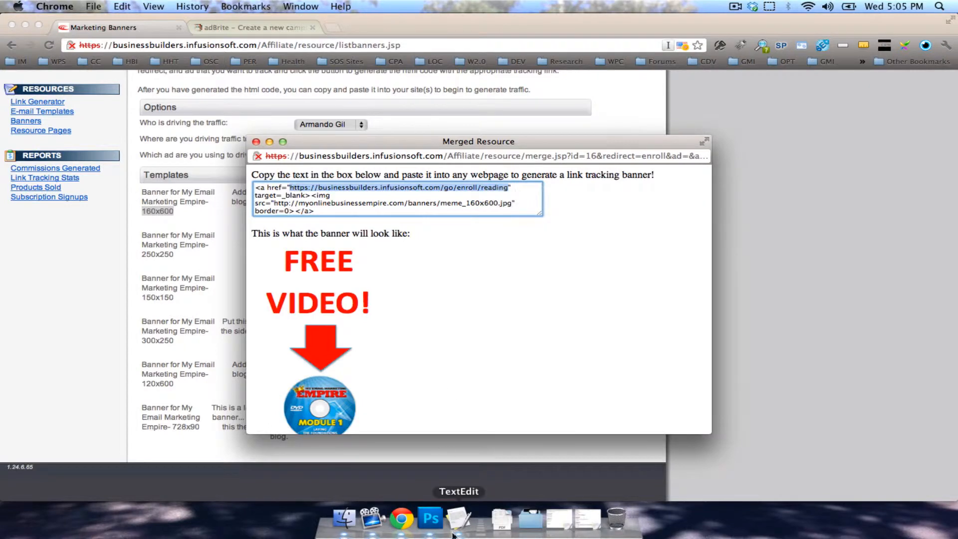
left_click(458, 519)
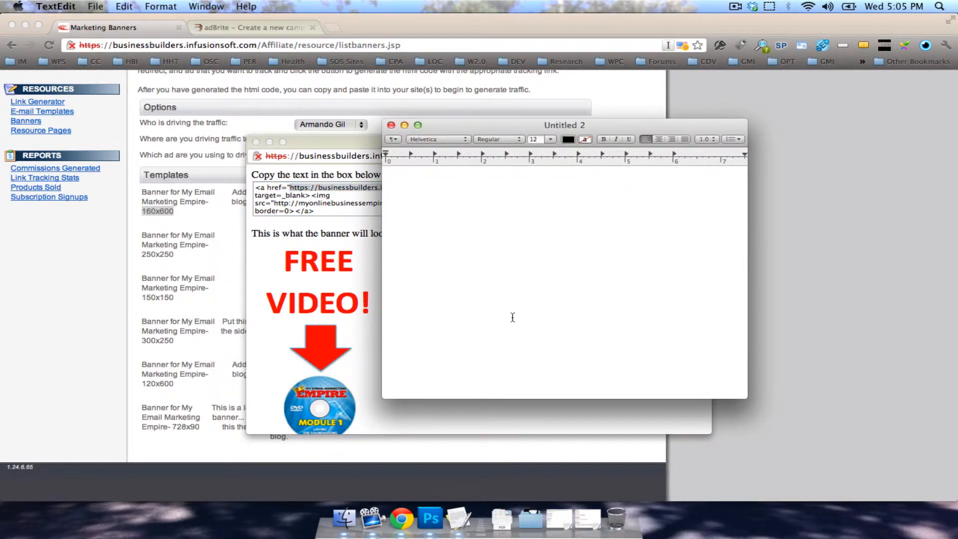
key("super+v")
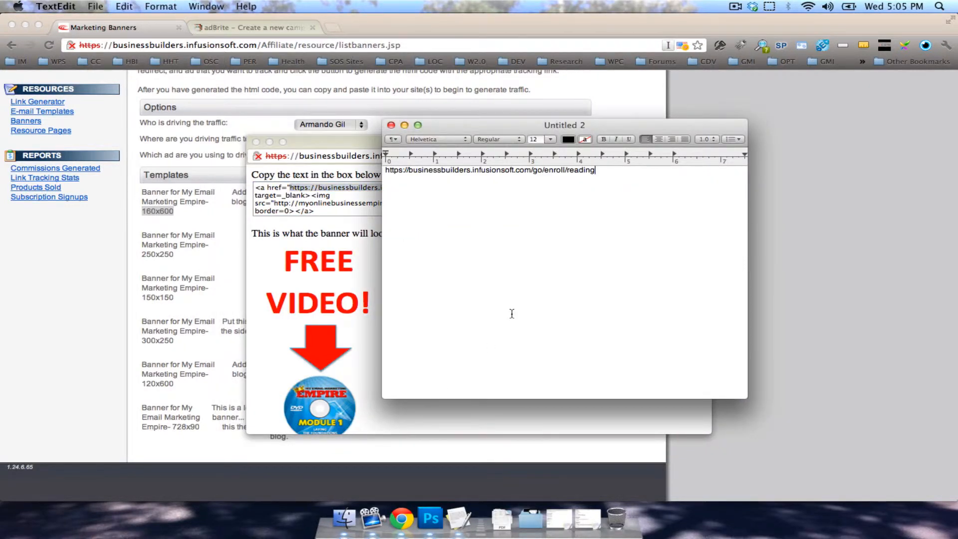
- Back in the banner code, copy the meme_160x600.jpg image address from the src part and close the Merged Resource window
left_click(299, 202)
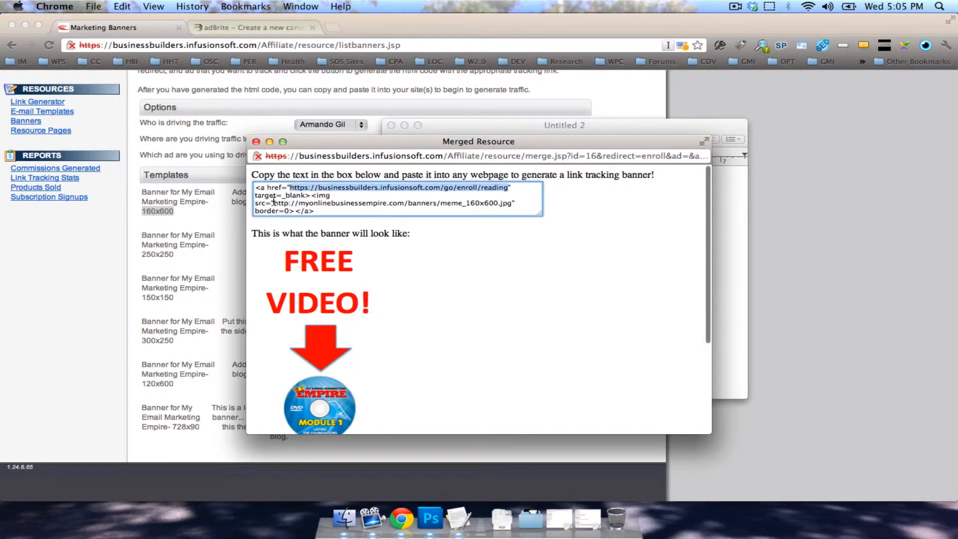
left_click(274, 201)
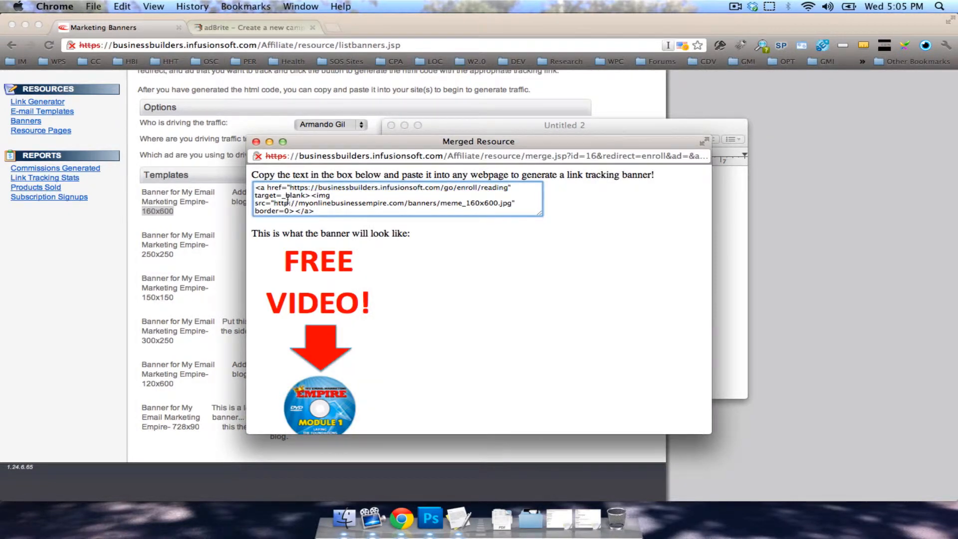
left_click_drag(312, 195, 333, 195)
left_click_drag(274, 203, 511, 207)
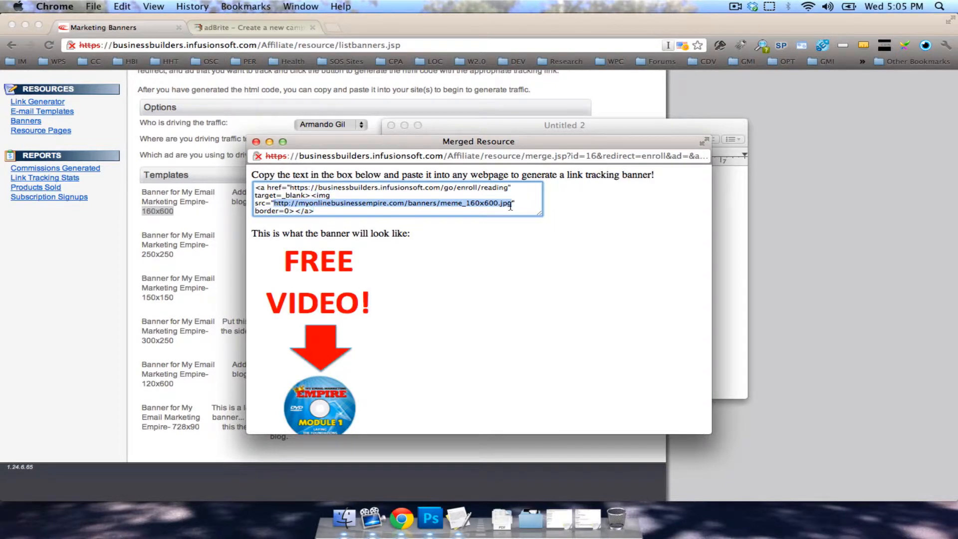
key("super+c")
key("super+c")
right_click(293, 204)
left_click(311, 250)
left_click(256, 142)
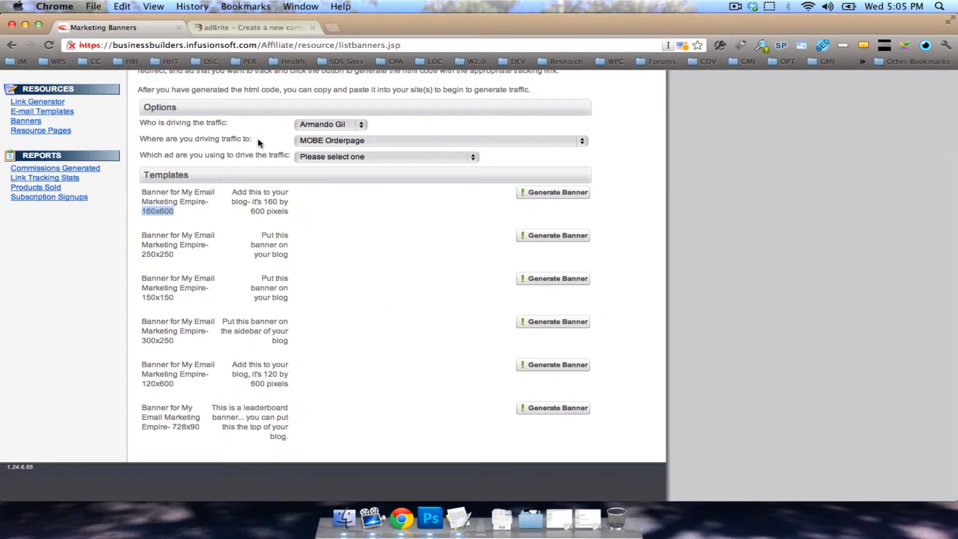
- Load the copied meme_160x600.jpg banner address in a new browser tab
key("super+t")
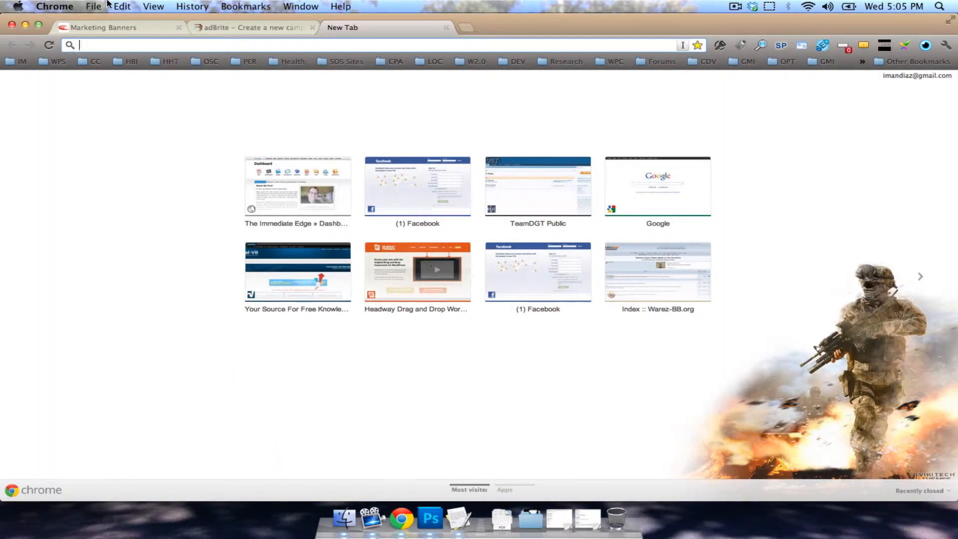
left_click(103, 6)
left_click(293, 90)
left_click(268, 42)
right_click(268, 42)
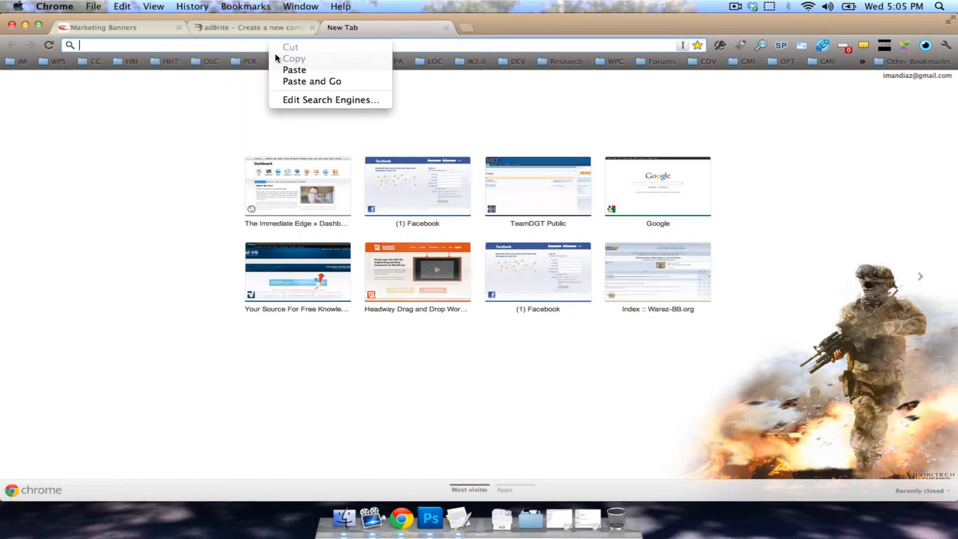
left_click(282, 70)
key("Return")
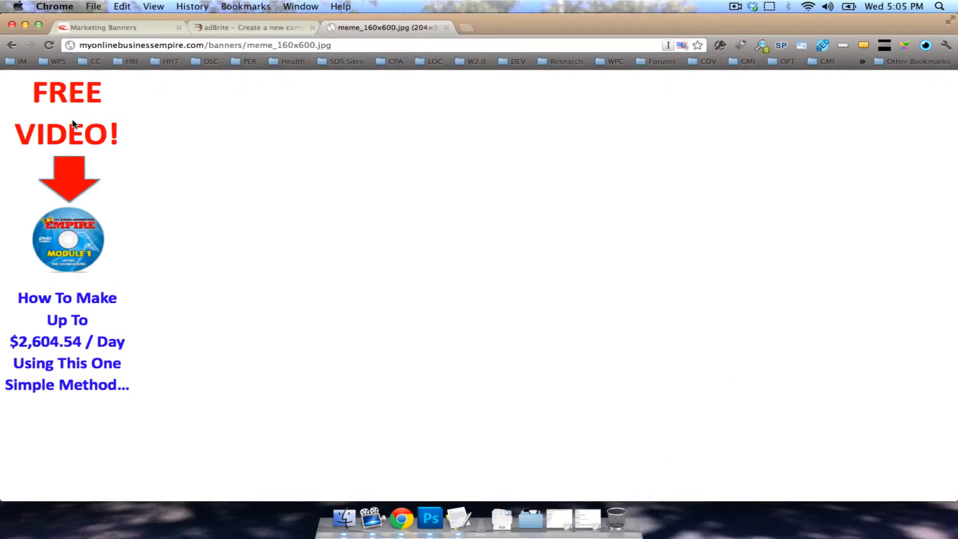
- Save the banner image as meme_160x600 in a new Desktop folder named ML
right_click(73, 185)
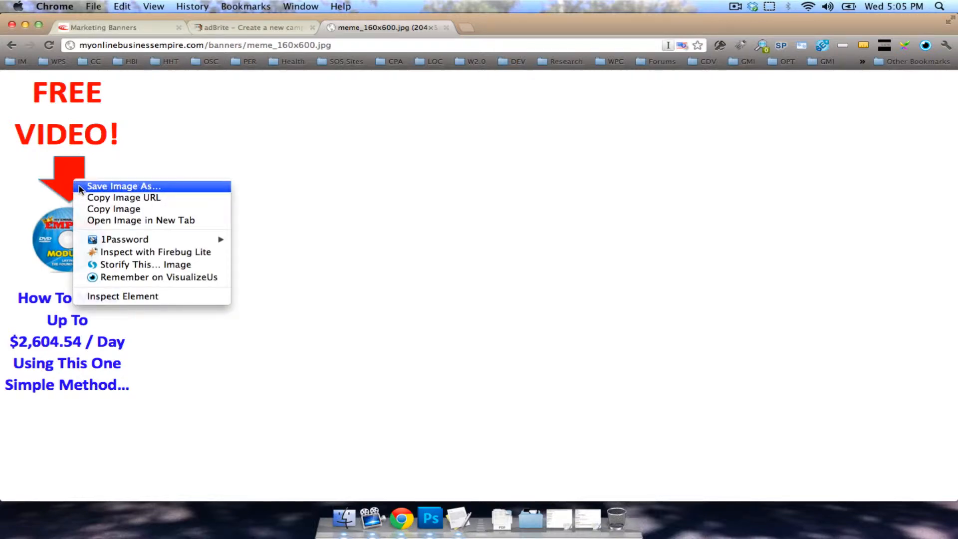
left_click(80, 190)
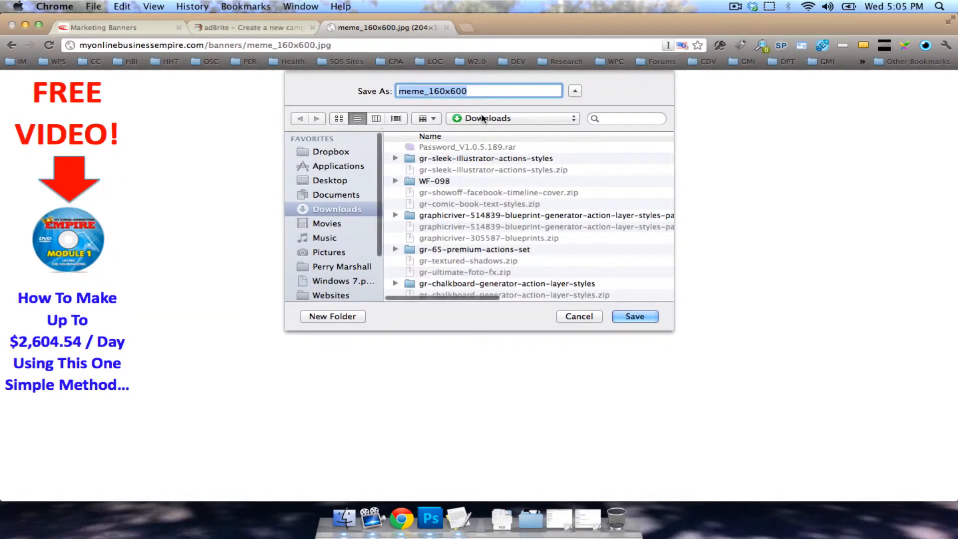
left_click(341, 183)
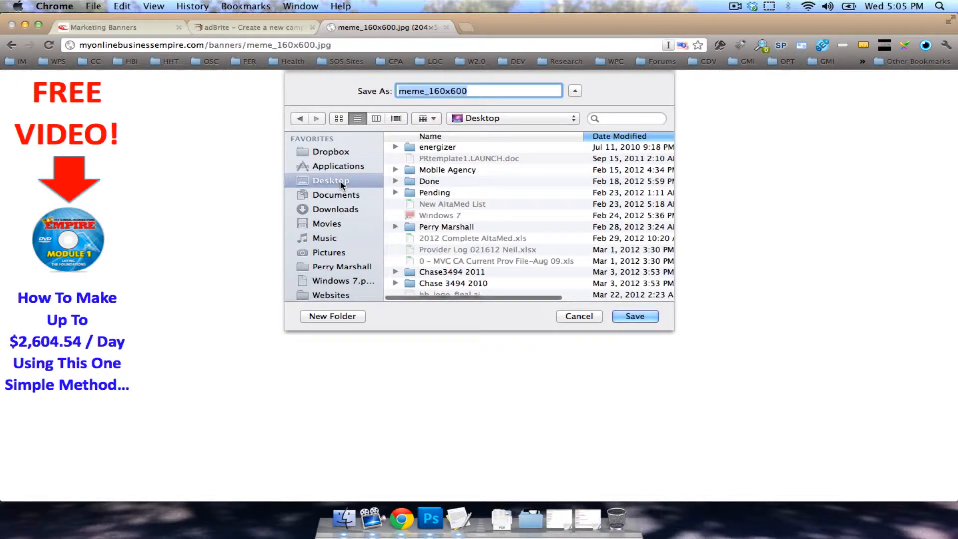
left_click(321, 317)
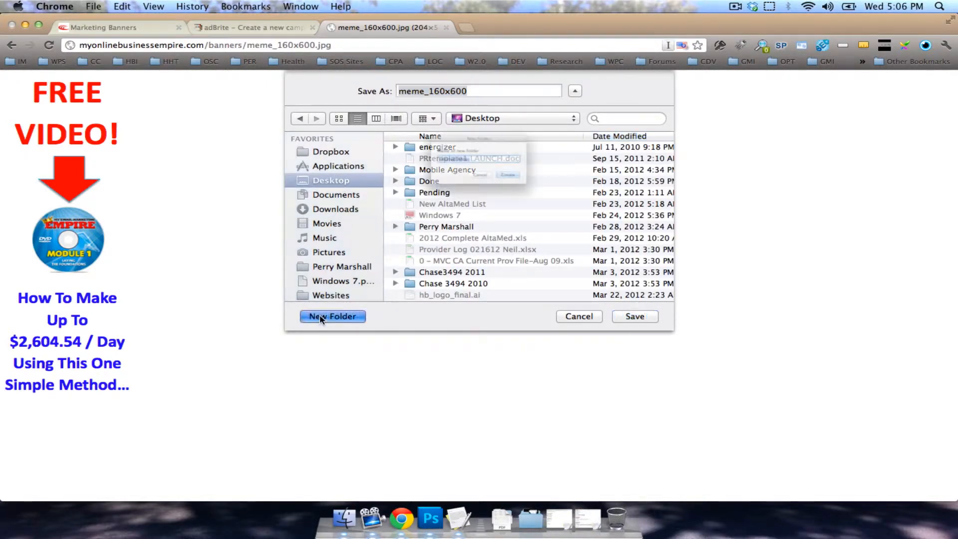
type("ML")
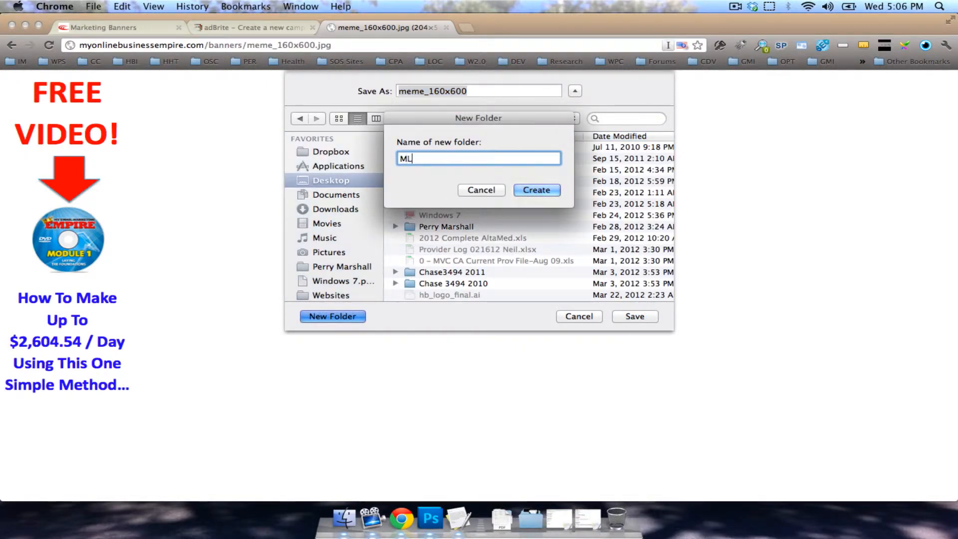
key("Return")
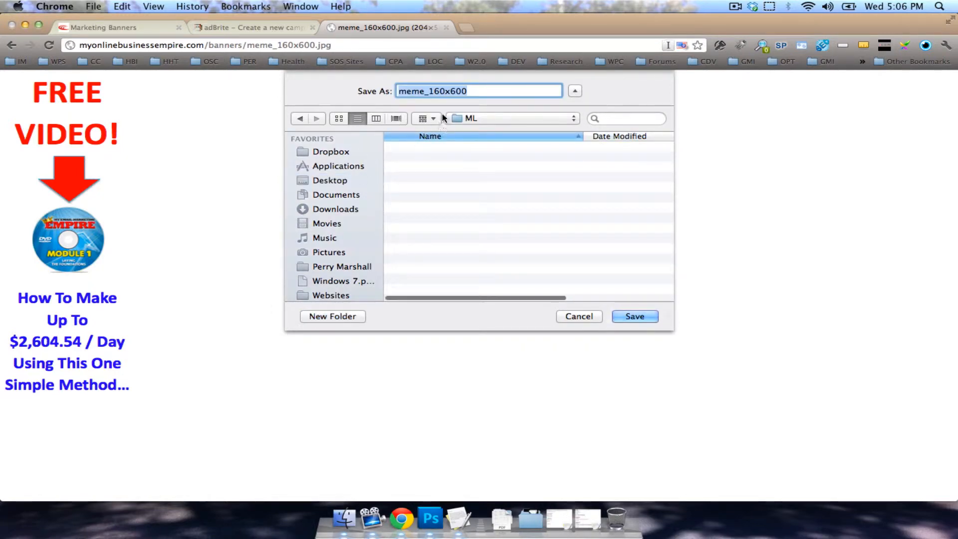
left_click(642, 323)
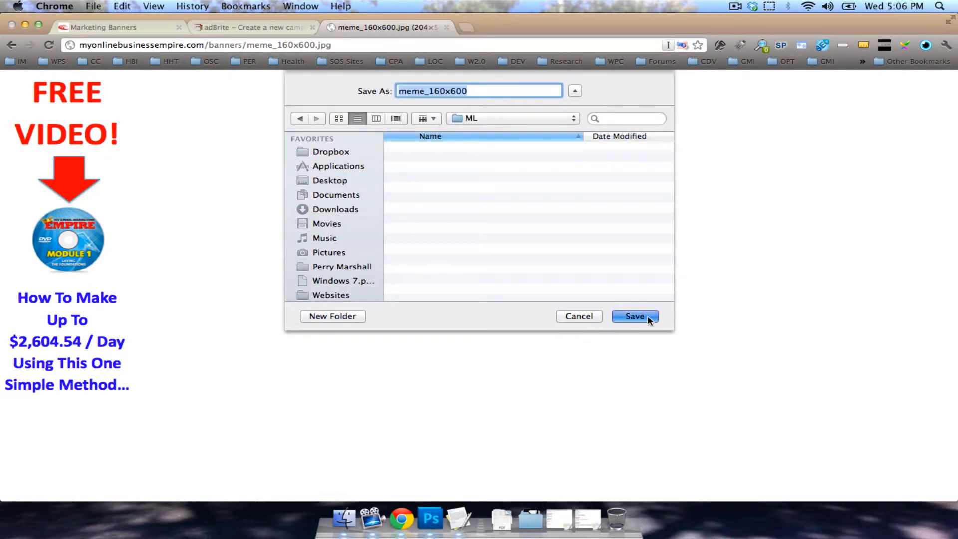
- Switch to Photoshop, open meme_160x600.jpg from the ML folder on the Desktop, and move its window clear of the tools
left_click(430, 519)
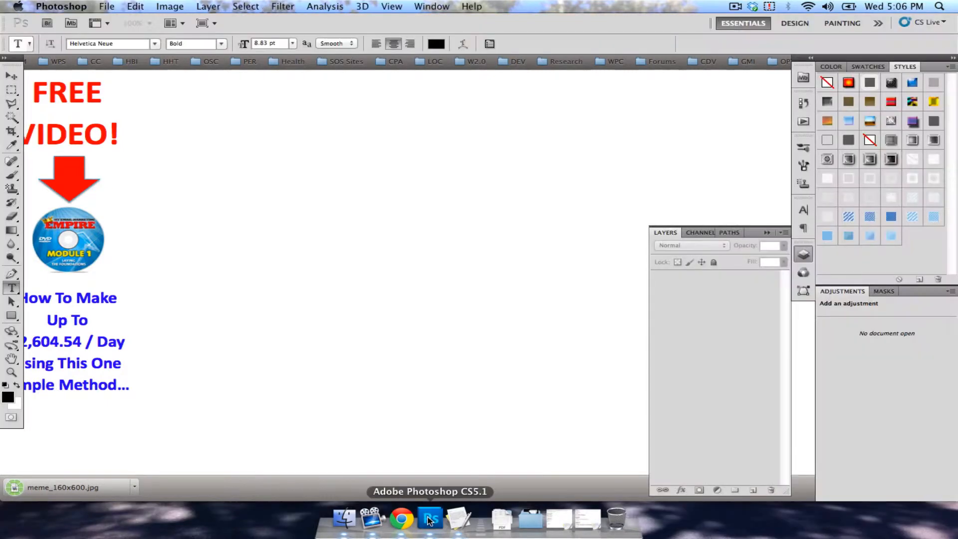
left_click(108, 6)
left_click(120, 32)
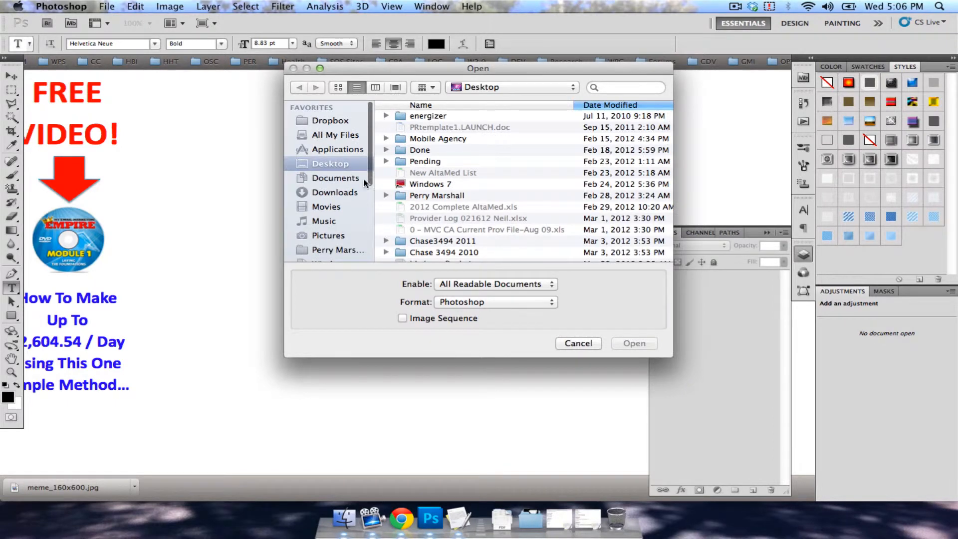
scroll(404, 194, "down", 5)
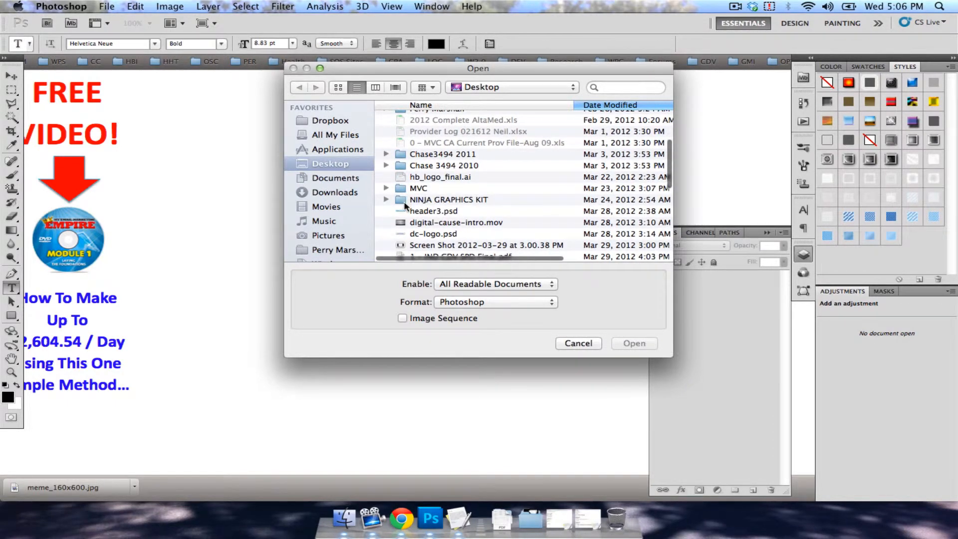
scroll(405, 200, "down", 12)
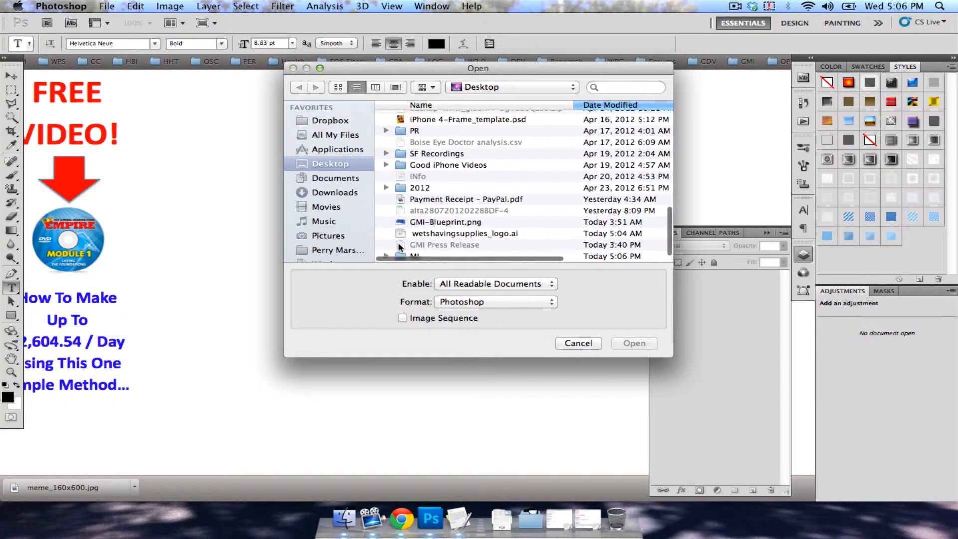
double_click(401, 247)
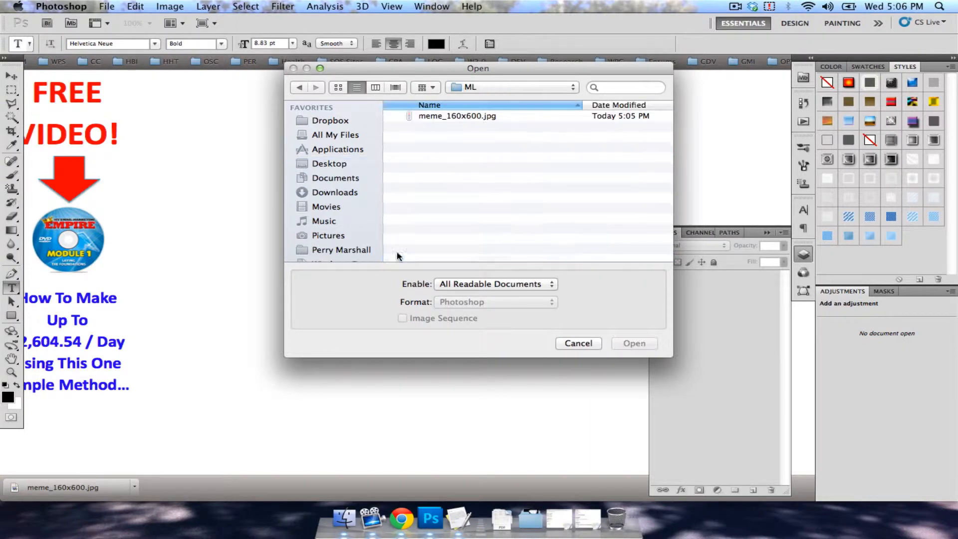
double_click(414, 118)
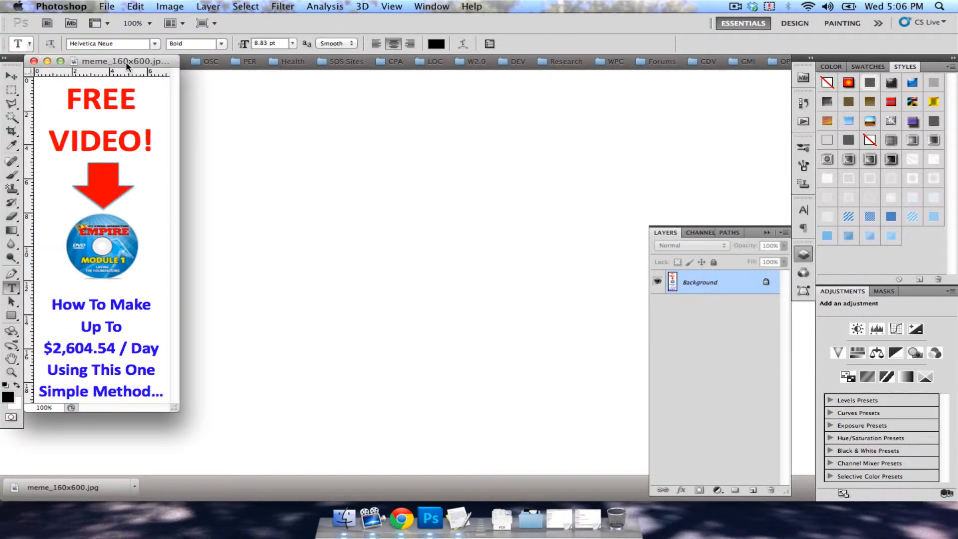
left_click_drag(126, 61, 337, 95)
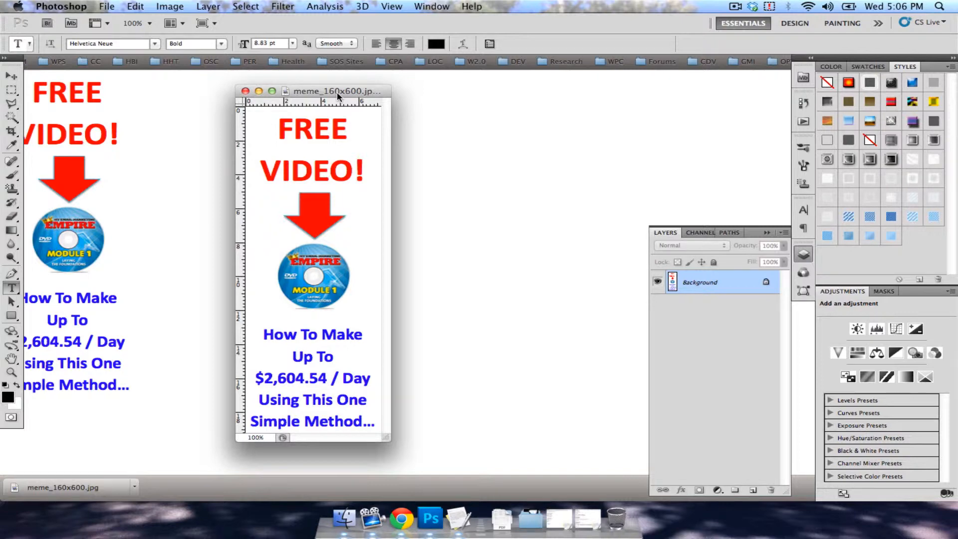
- Resize the banner image to a width of 160 pixels with its proportions constrained
left_click(172, 6)
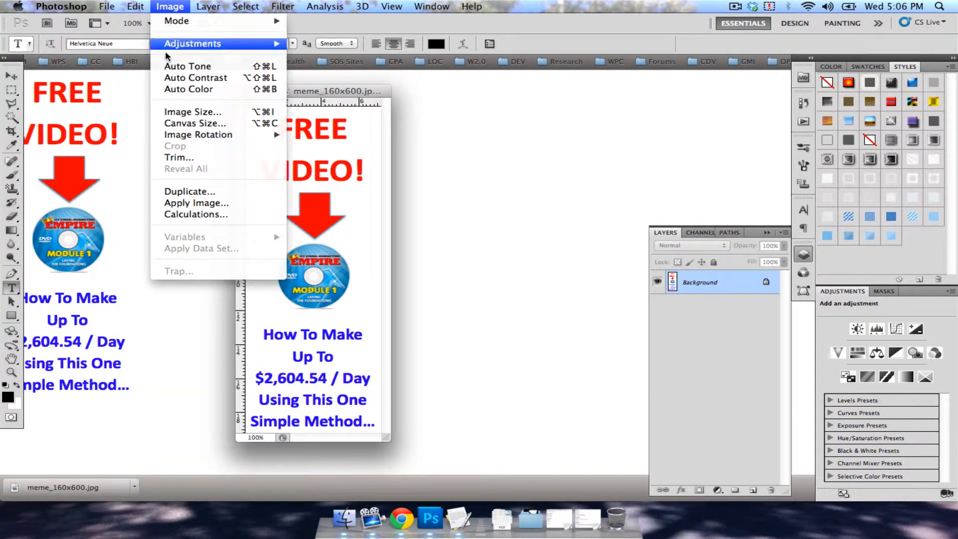
left_click(167, 112)
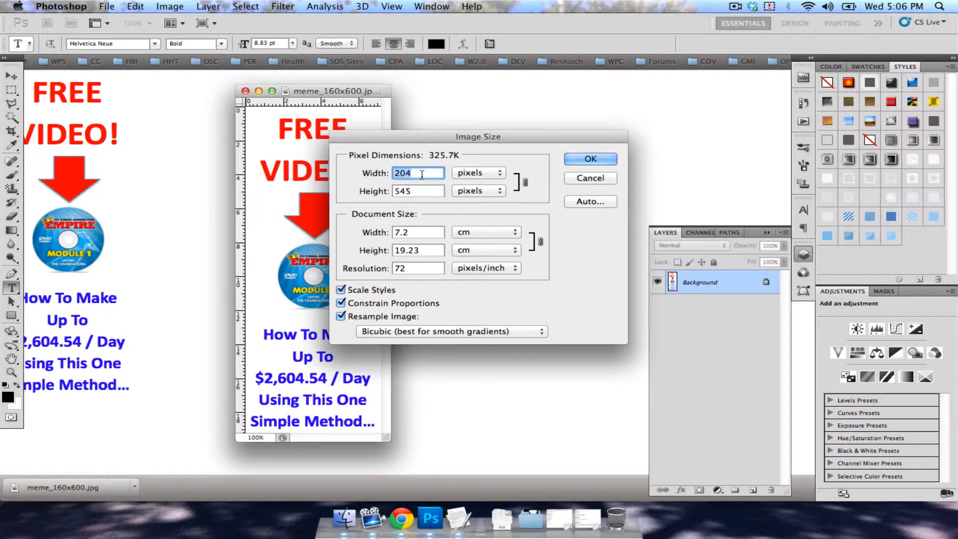
type("160")
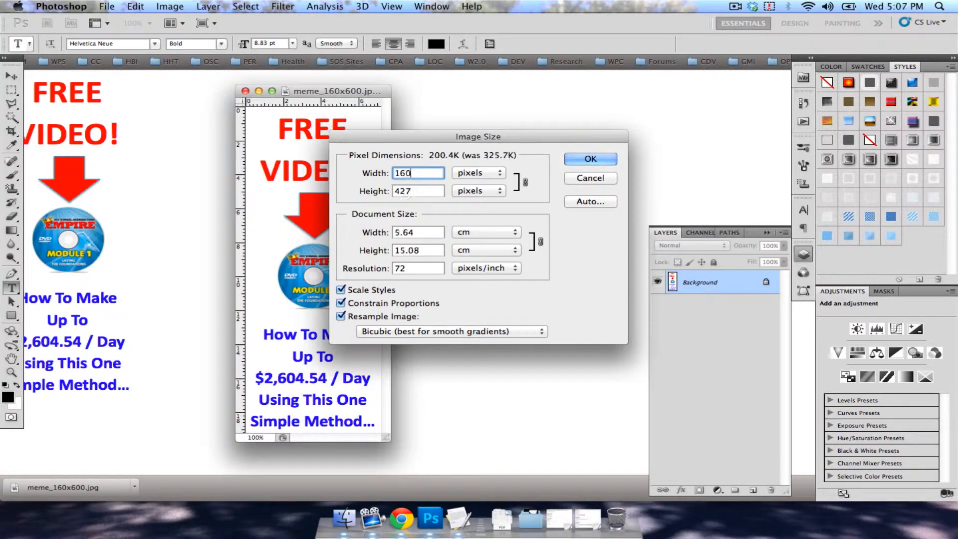
key("Tab")
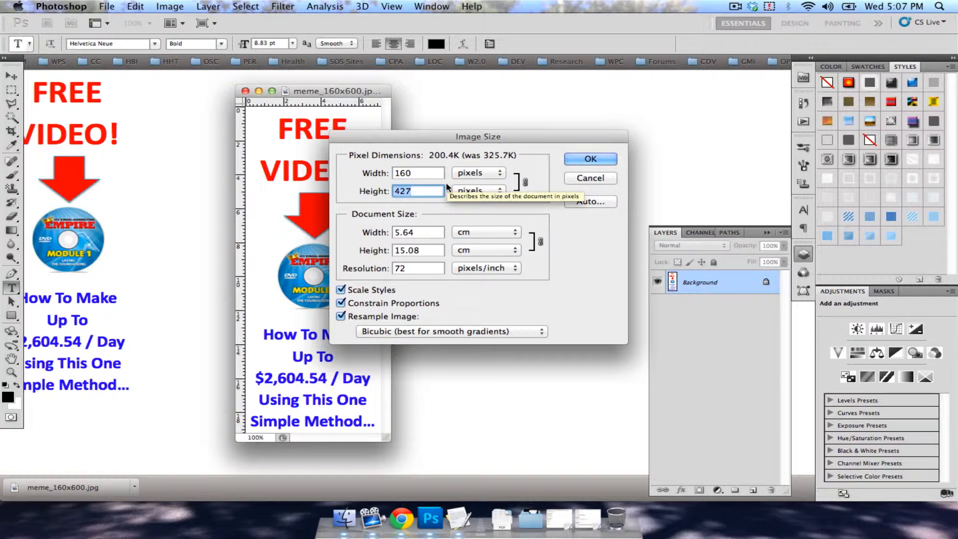
left_click(574, 159)
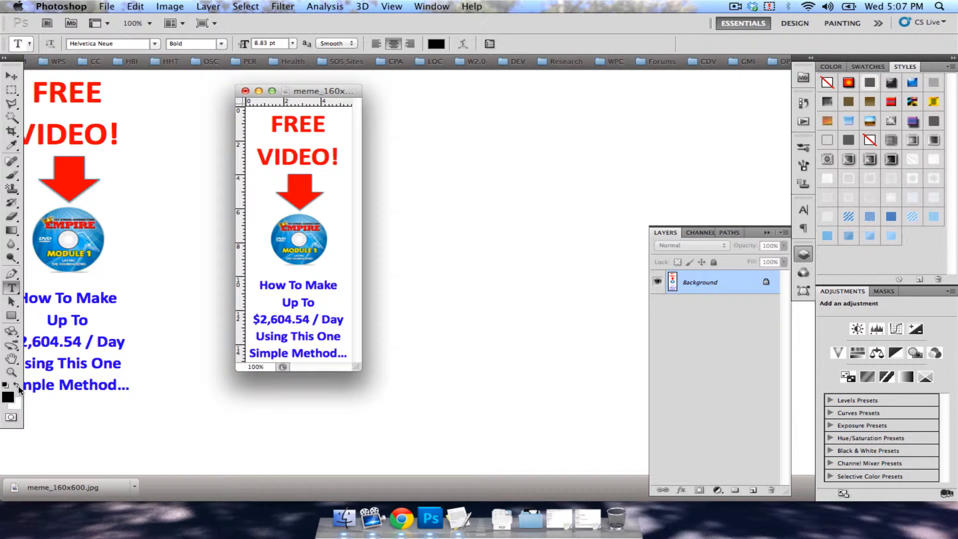
- Swap the foreground and background colours to make black the background, and extend the banner's canvas height to 600 pixels at 160 pixels wide
left_click(18, 389)
left_click_drag(317, 93, 256, 100)
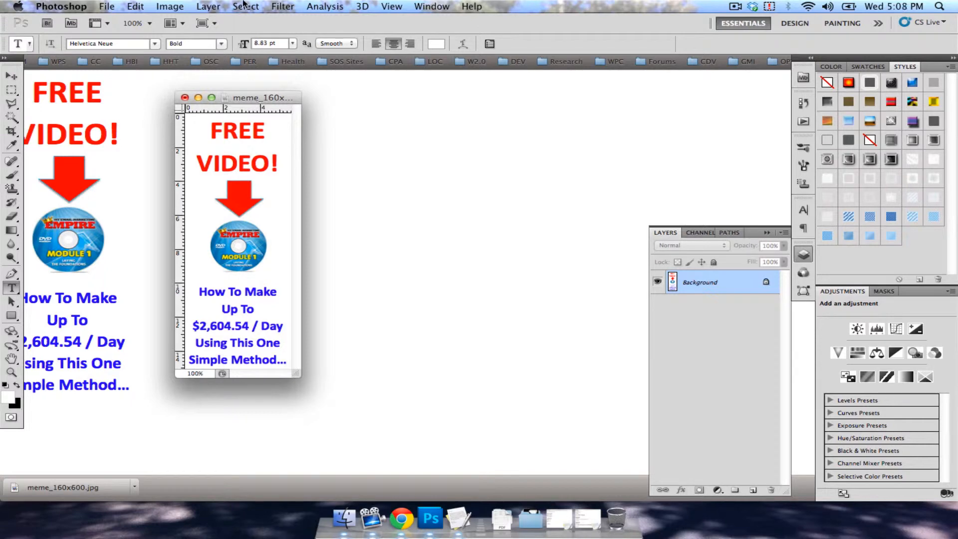
left_click(170, 6)
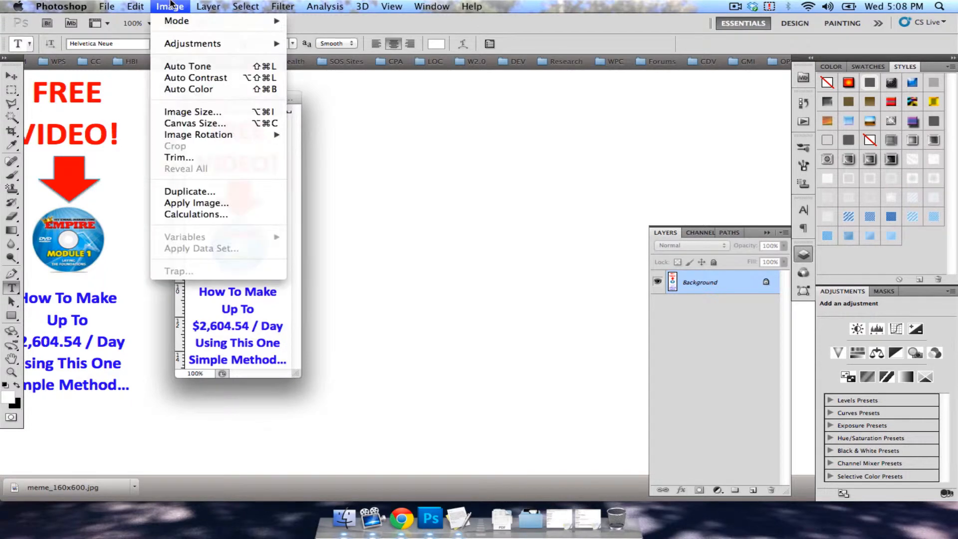
left_click(193, 124)
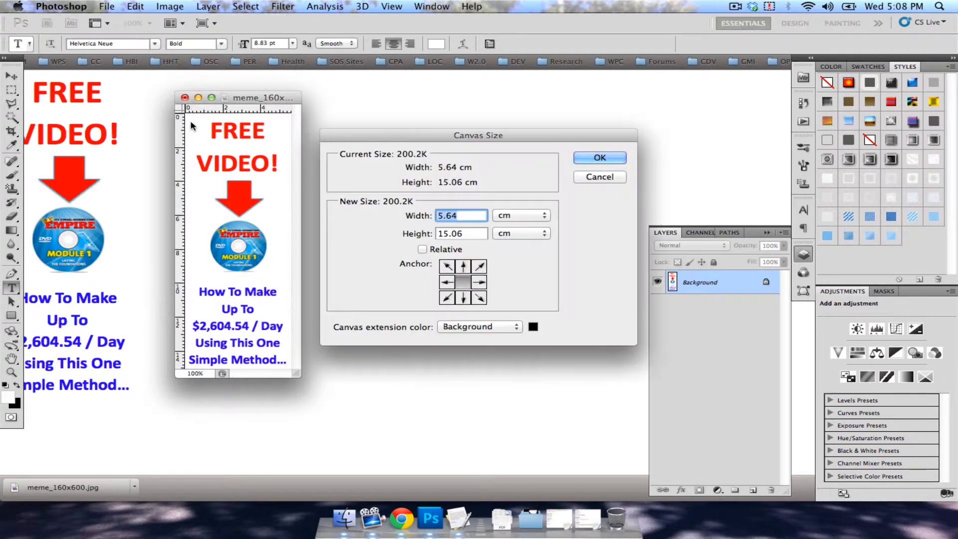
left_click(509, 220)
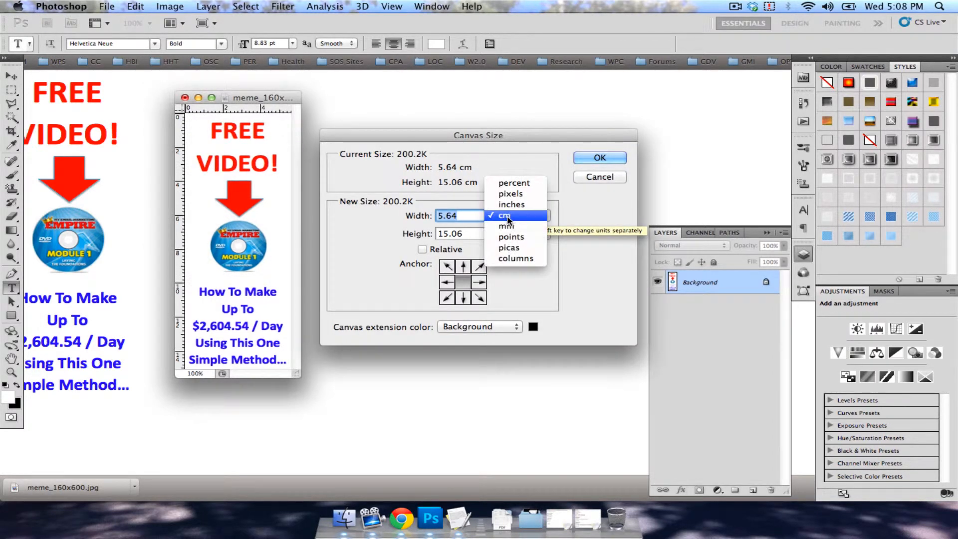
left_click(511, 193)
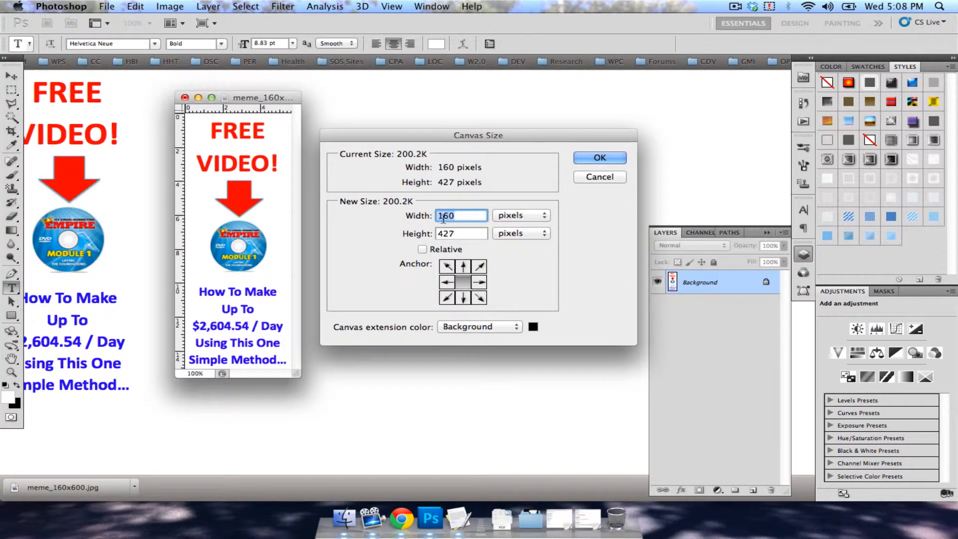
key("Tab")
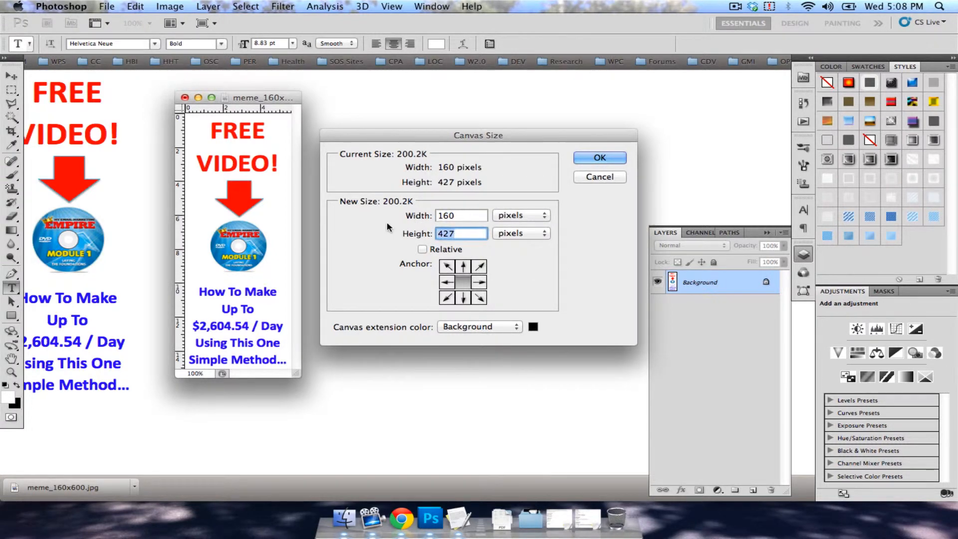
type("60")
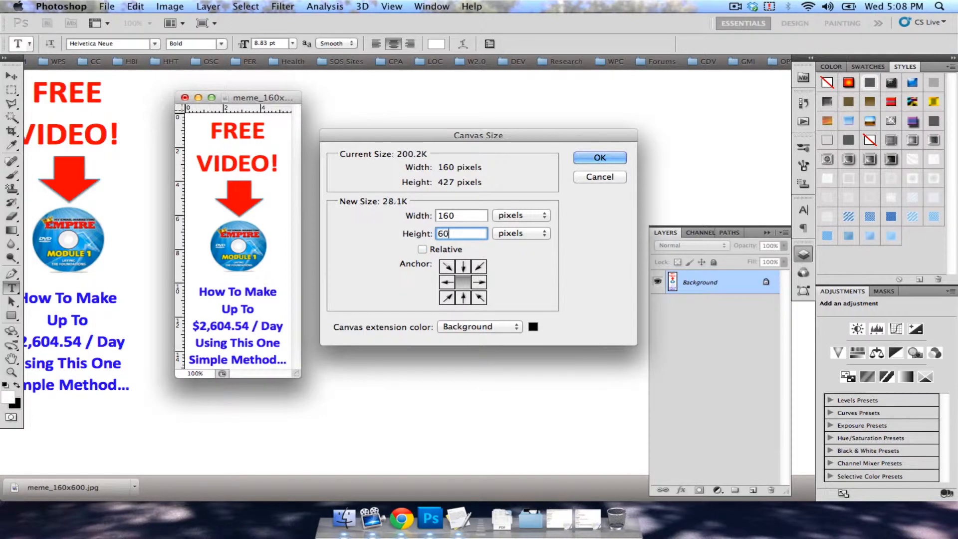
type("0")
left_click(591, 157)
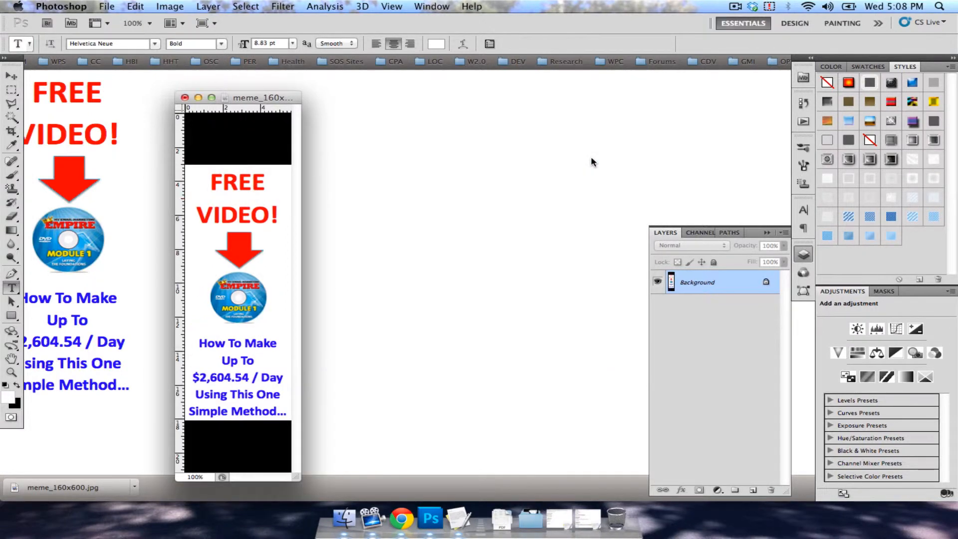
- Move the banner window clear of the tools and undo the canvas extension with black bars
left_click_drag(266, 98, 331, 78)
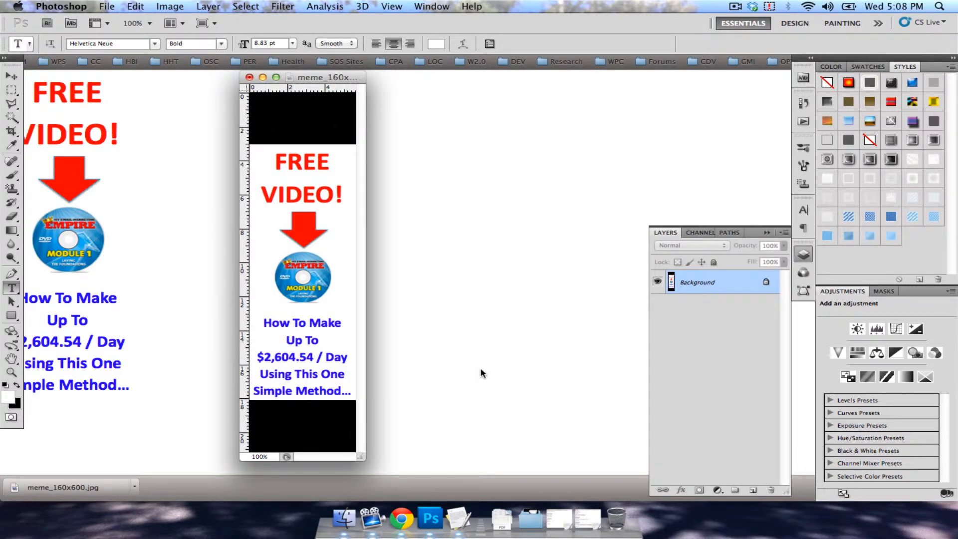
left_click(135, 5)
left_click(138, 18)
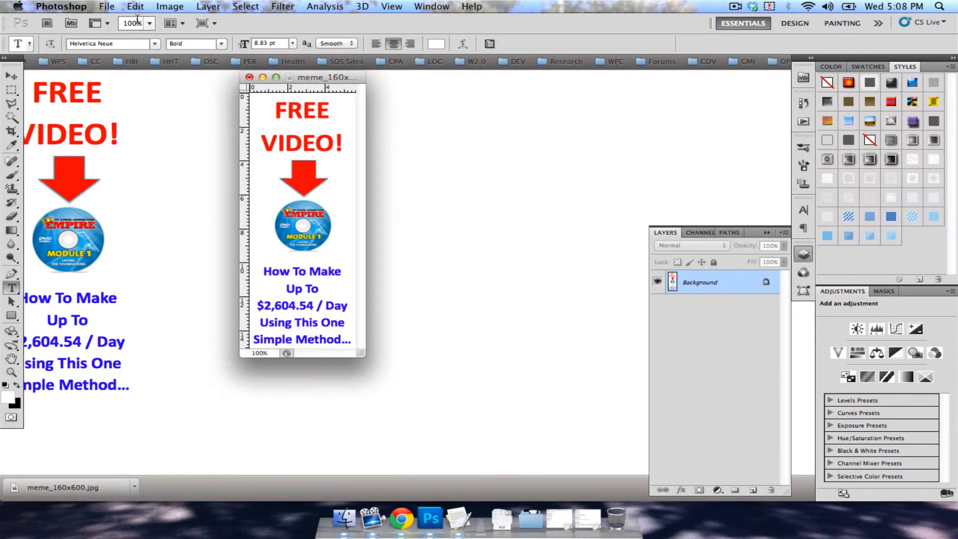
- Swap the colours back to a white background and extend the banner's canvas height to 600 pixels, keeping the 160-pixel width
left_click(17, 386)
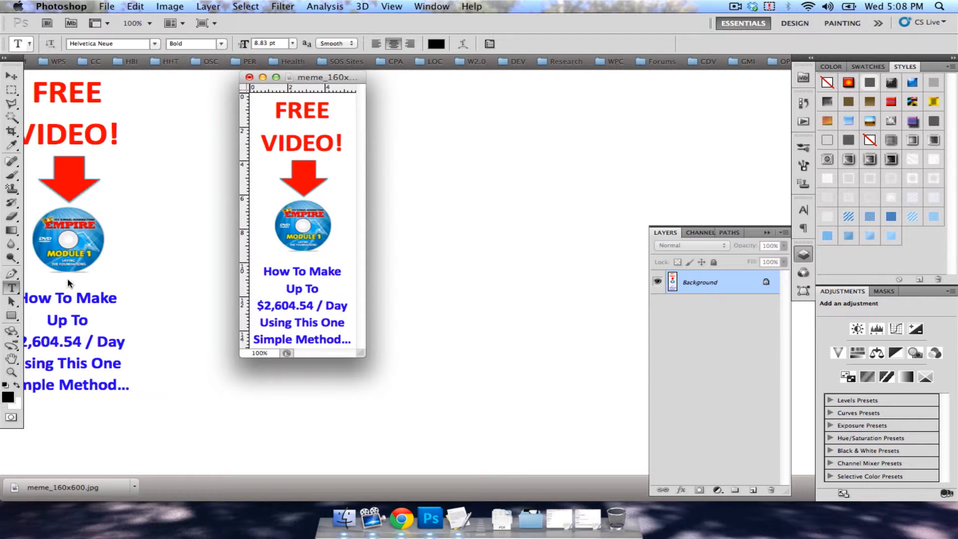
left_click(170, 5)
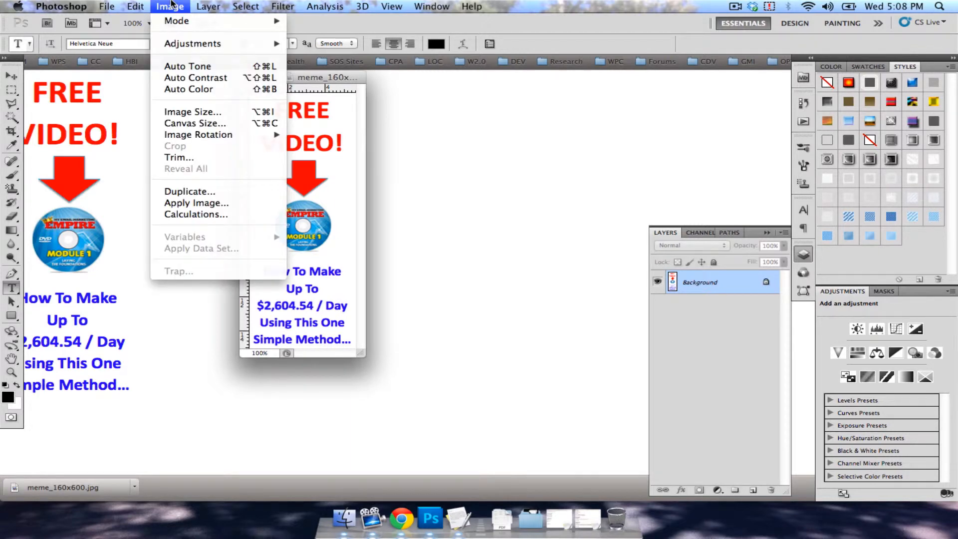
left_click(172, 124)
left_click(516, 216)
left_click(510, 193)
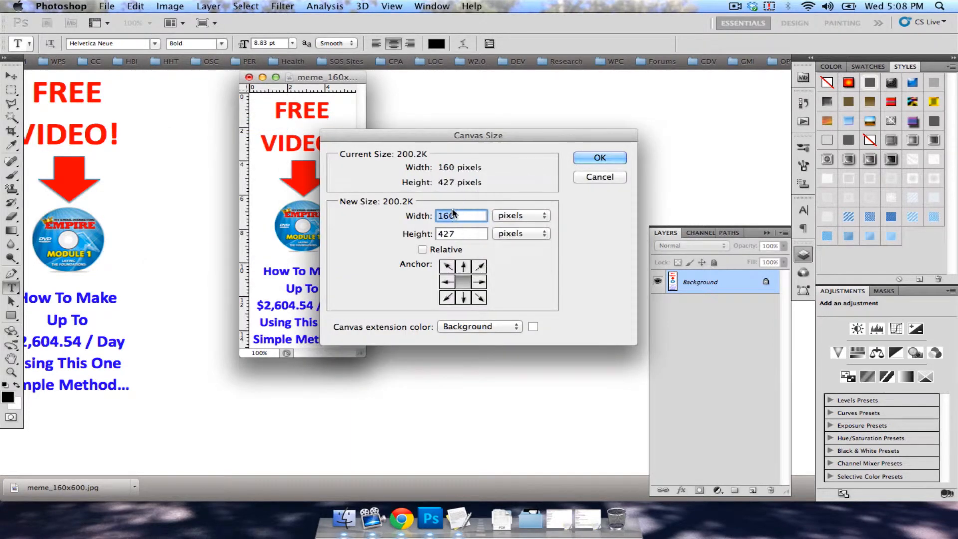
key("Tab")
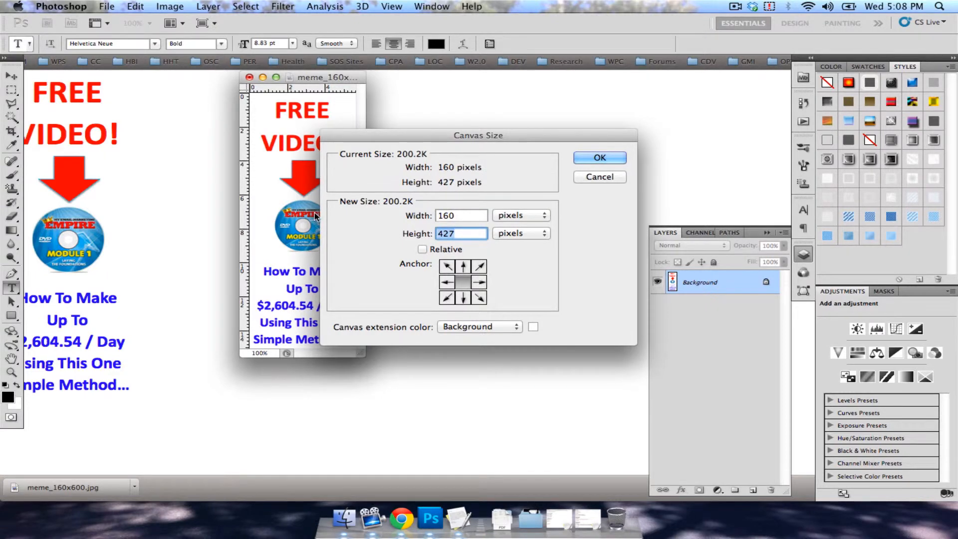
type("600")
key("Return")
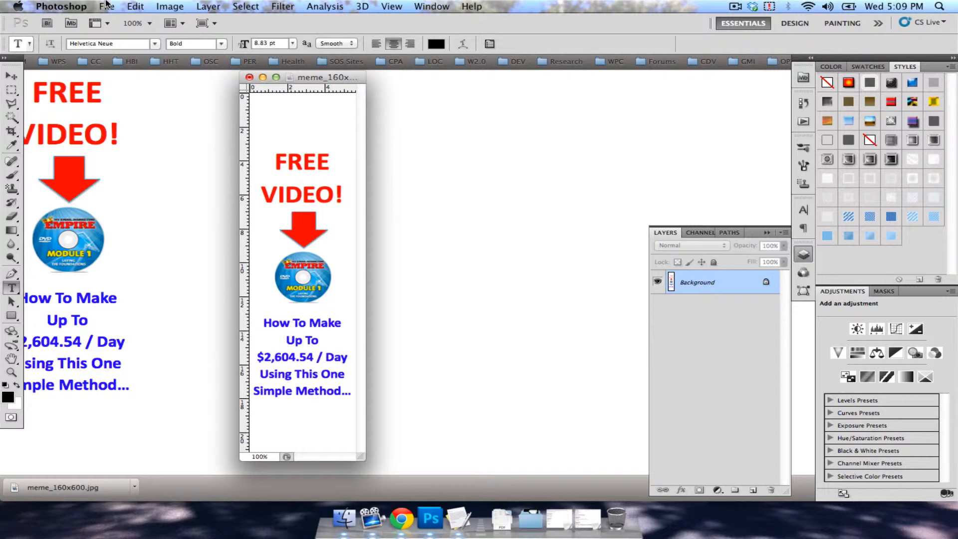
- Prepare the banner with Save for Web & Devices as a JPEG at quality 80
left_click(106, 5)
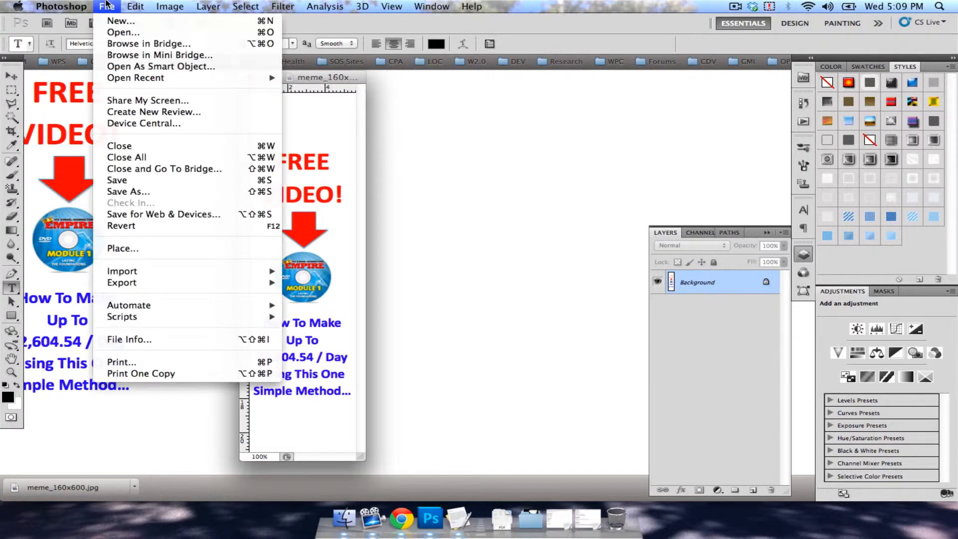
left_click(111, 215)
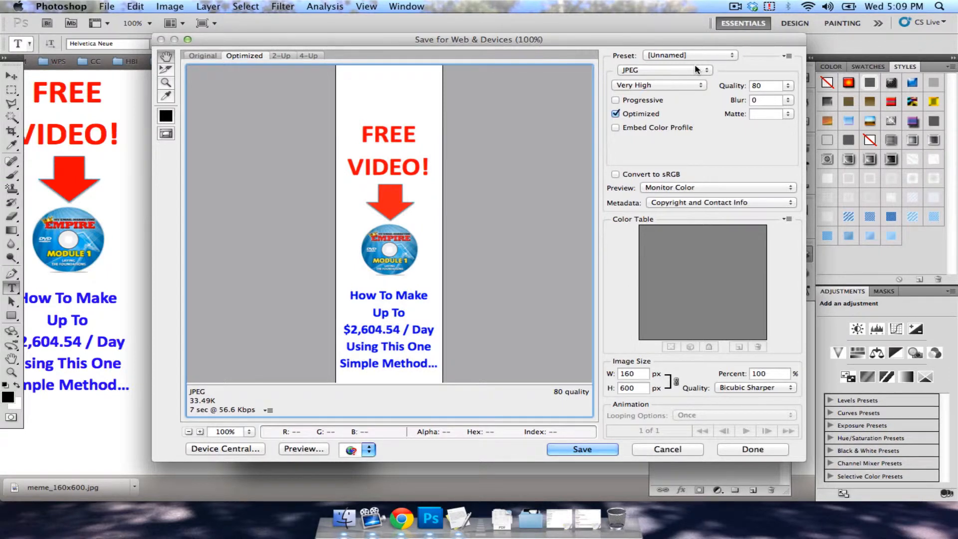
left_click(661, 70)
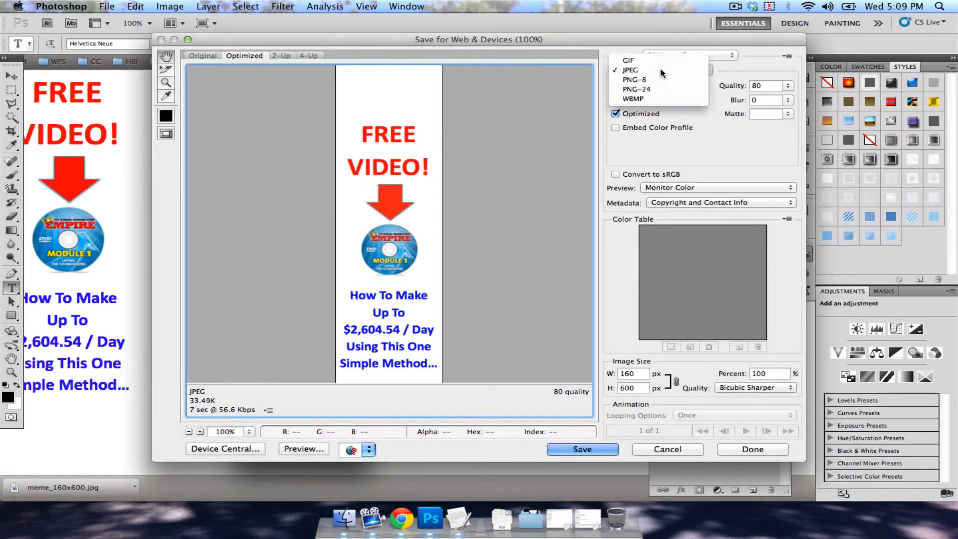
left_click(661, 71)
left_click(766, 85)
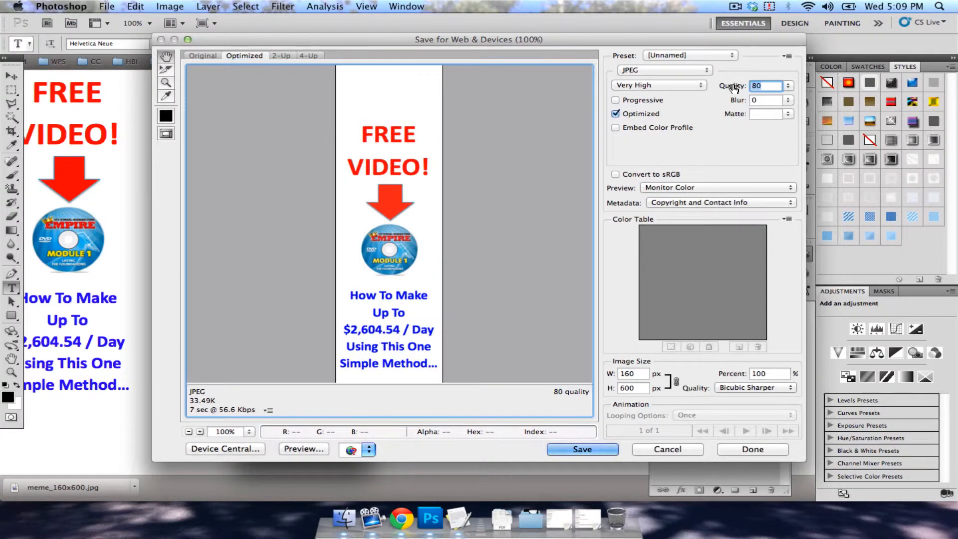
left_click(758, 85)
- Save the optimized banner as meme_160x600v2.jpg in the ML folder
left_click(579, 449)
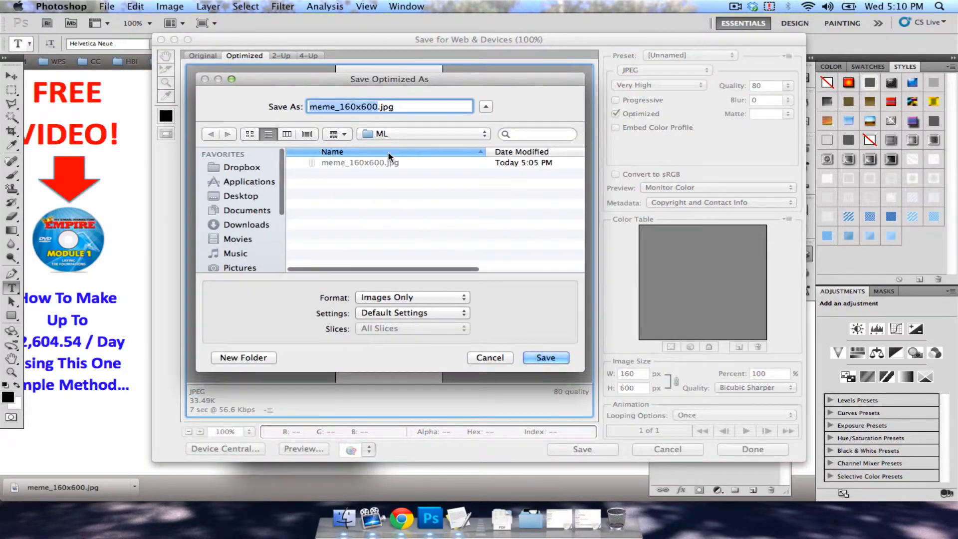
left_click(379, 106)
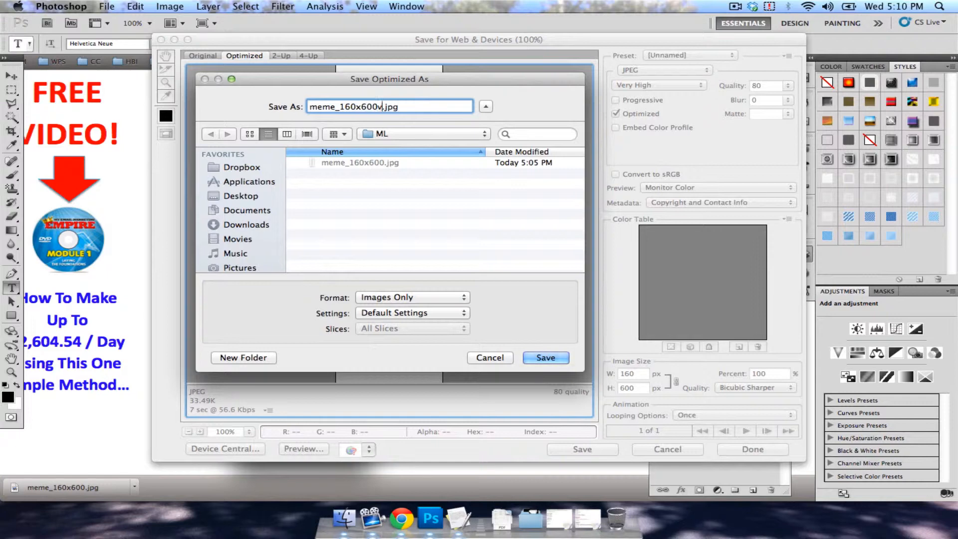
type("v2")
left_click(545, 359)
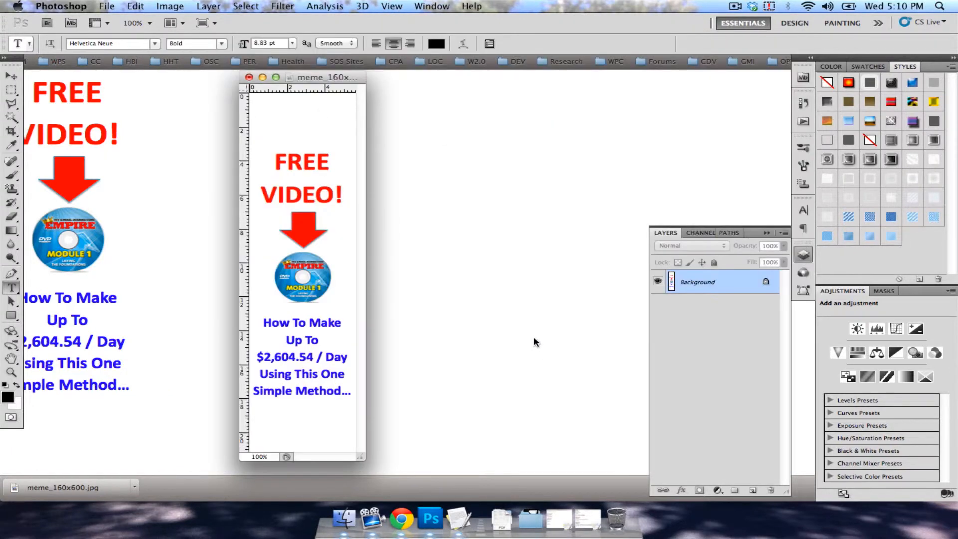
- Close the meme_160x600.jpg document without saving changes, switch to Chrome and close the banner image tab
left_click(249, 79)
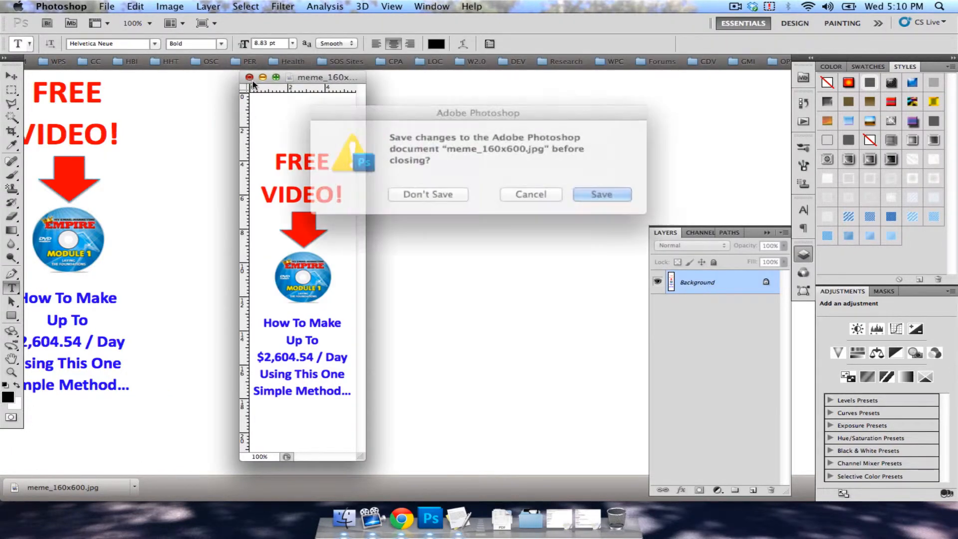
left_click(422, 195)
left_click(422, 196)
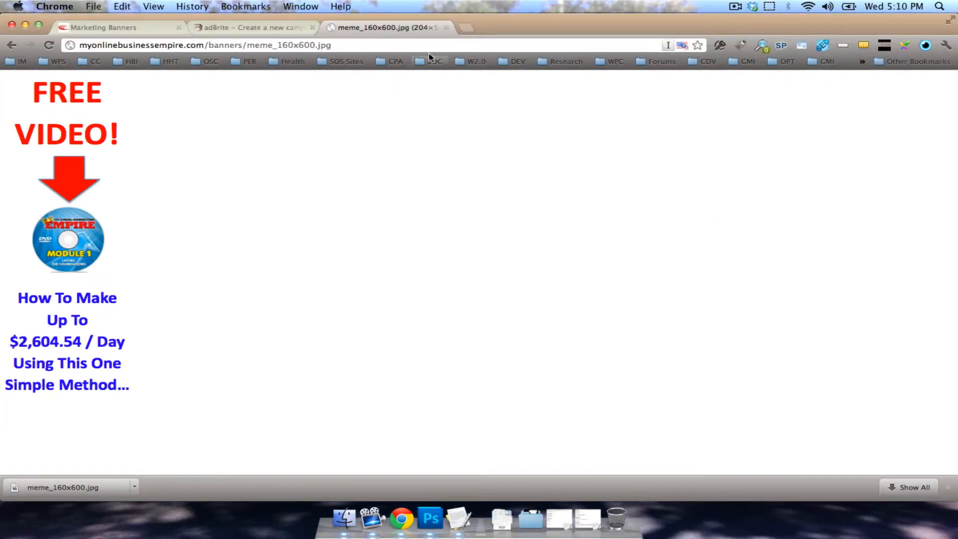
left_click(447, 28)
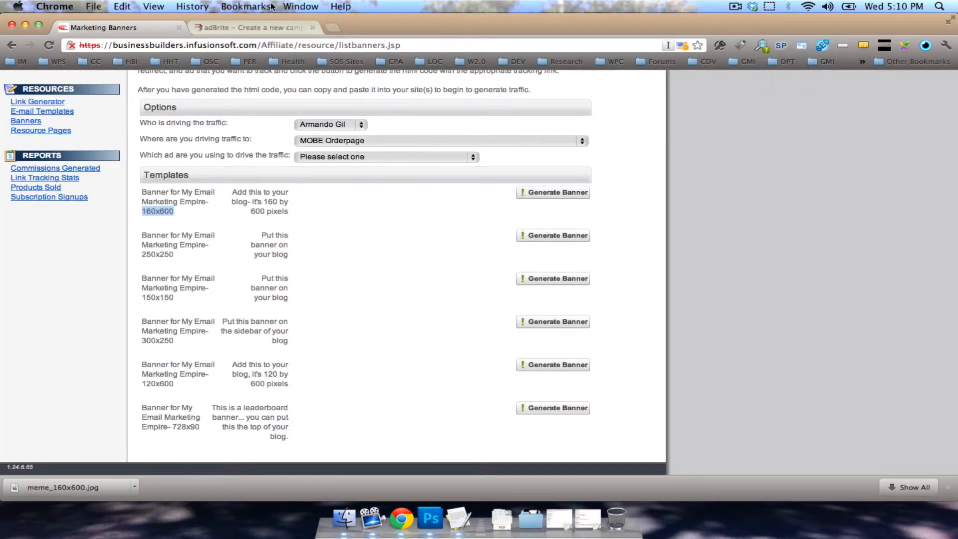
- Choose meme_160x600v2.jpg from the ML folder on the Desktop as the image file for the adBrite banner ad variation
left_click(230, 23)
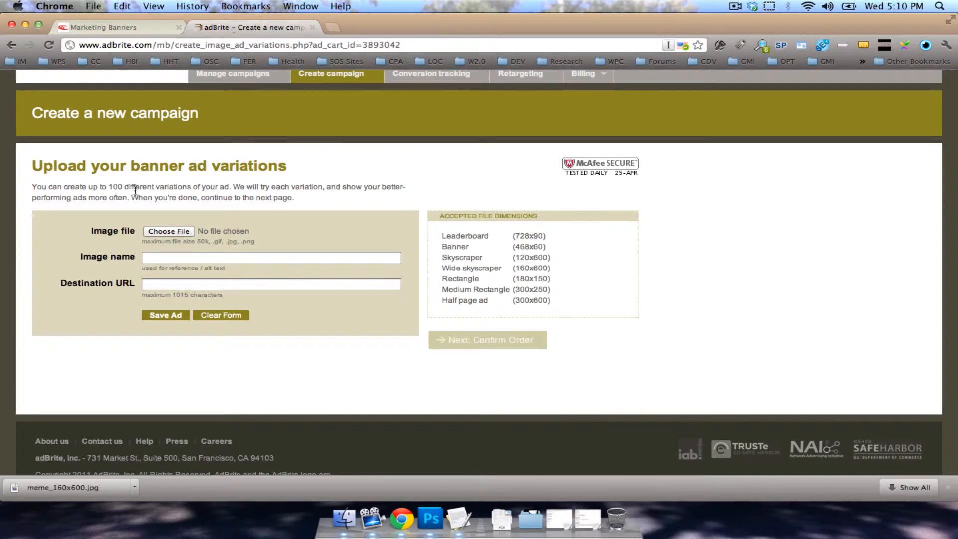
left_click(162, 232)
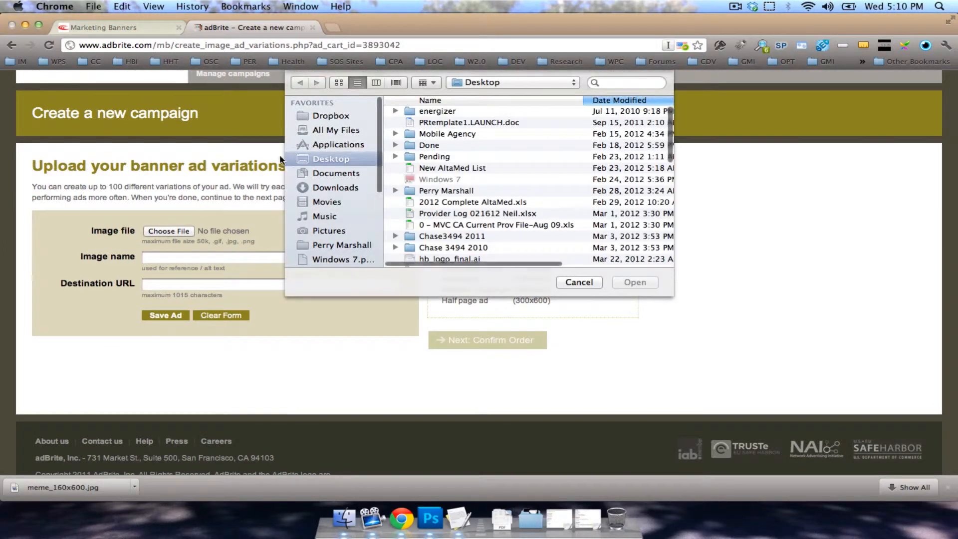
scroll(461, 136, "down", 10)
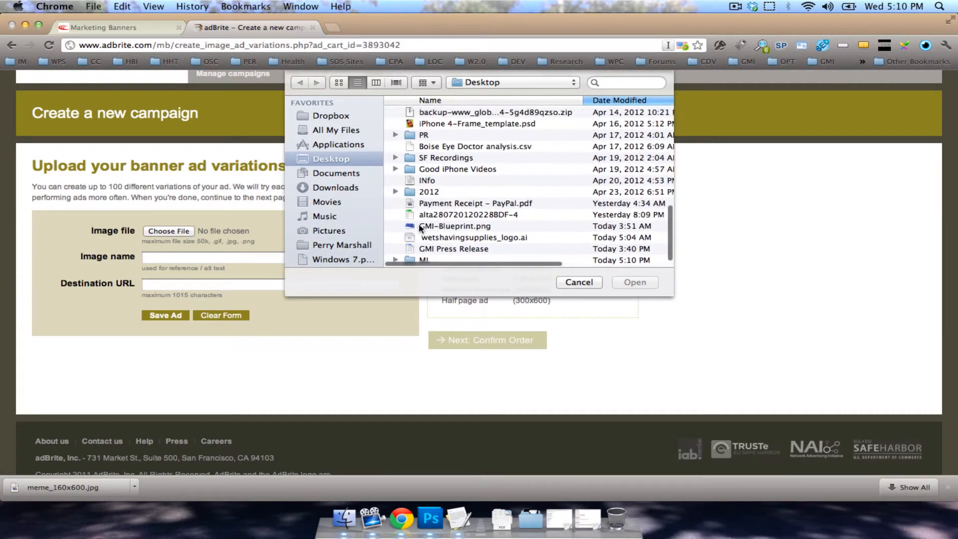
double_click(413, 260)
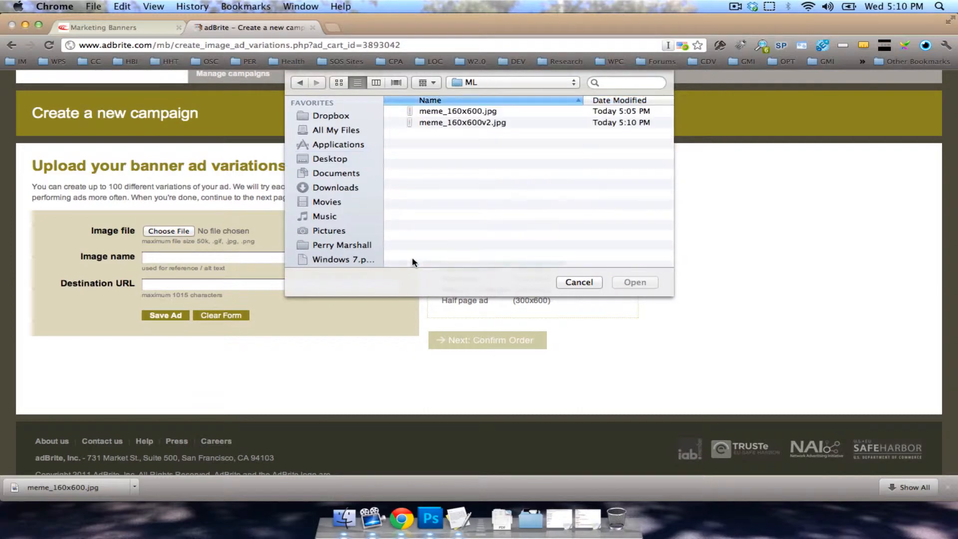
left_click(454, 123)
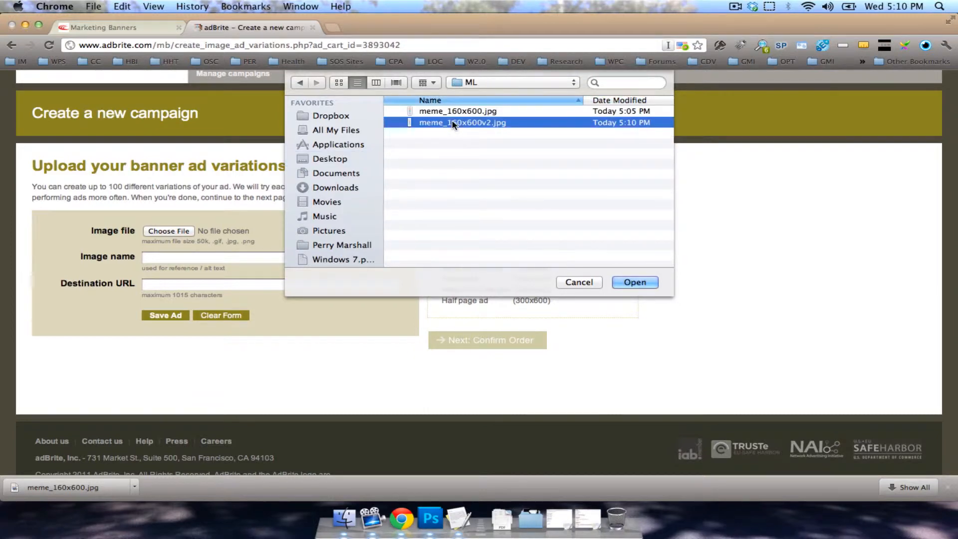
double_click(454, 123)
- Set the banner variation's image name to MOBE 160-600
left_click(182, 255)
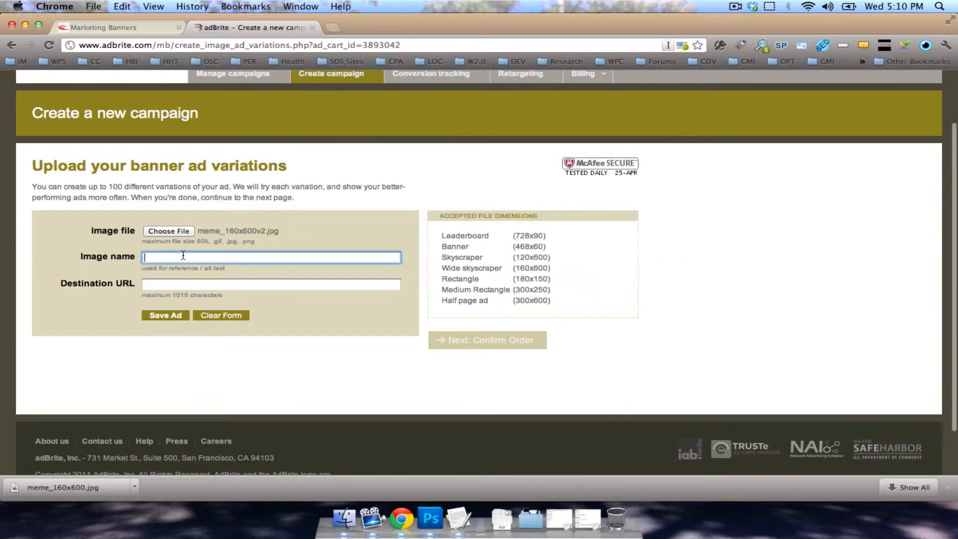
type("M")
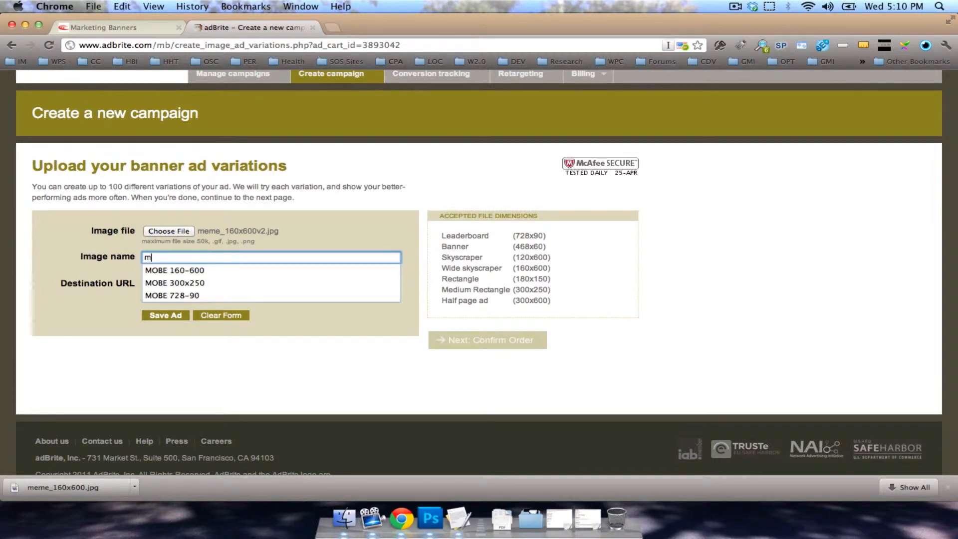
key("Down")
key("Return")
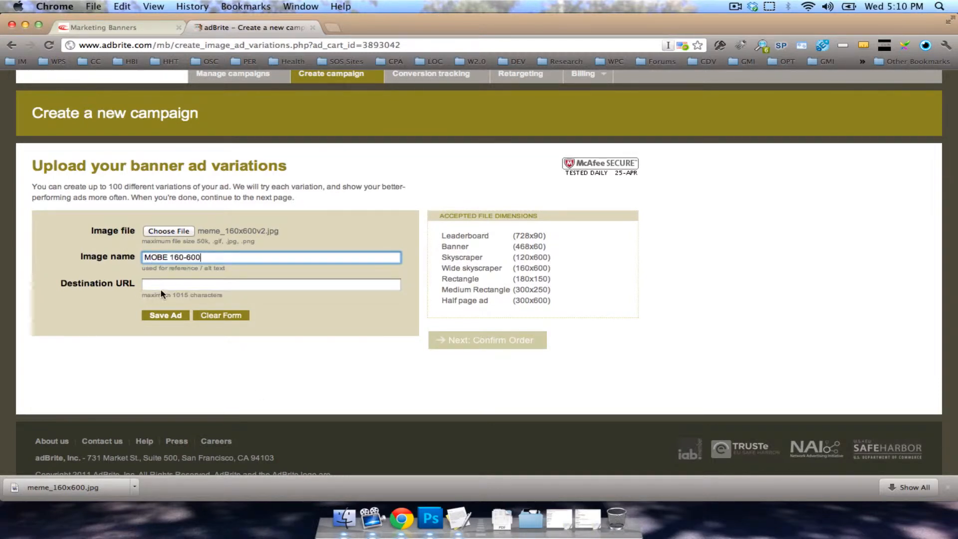
left_click(458, 518)
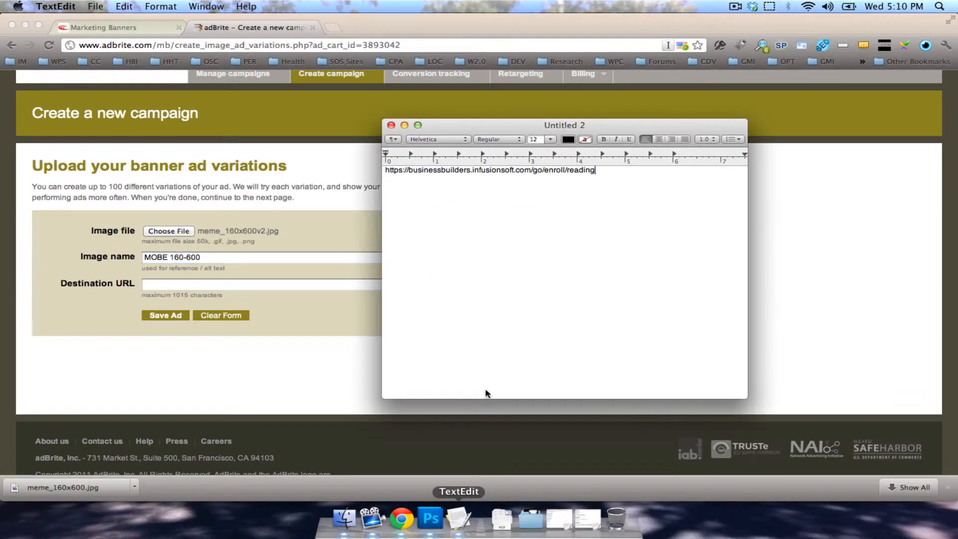
left_click_drag(606, 172, 363, 165)
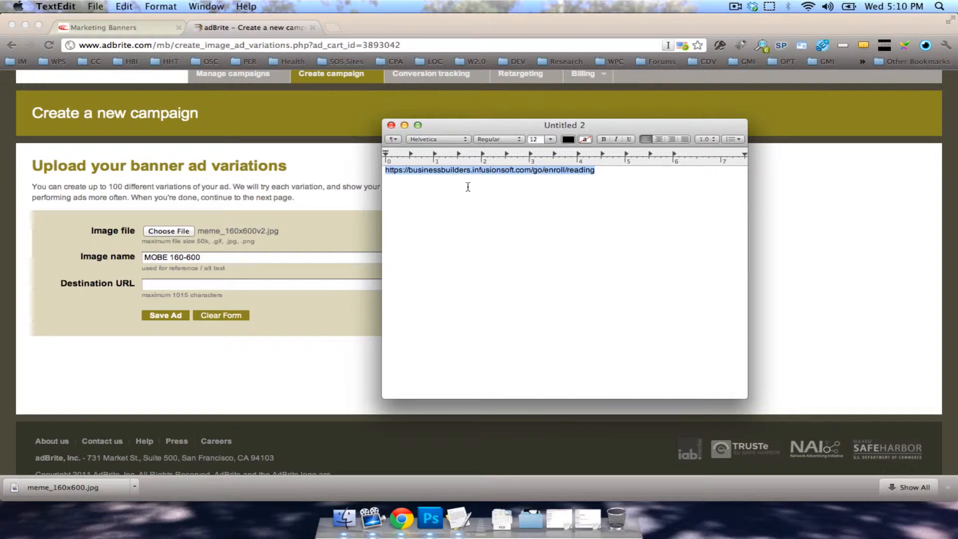
right_click(498, 170)
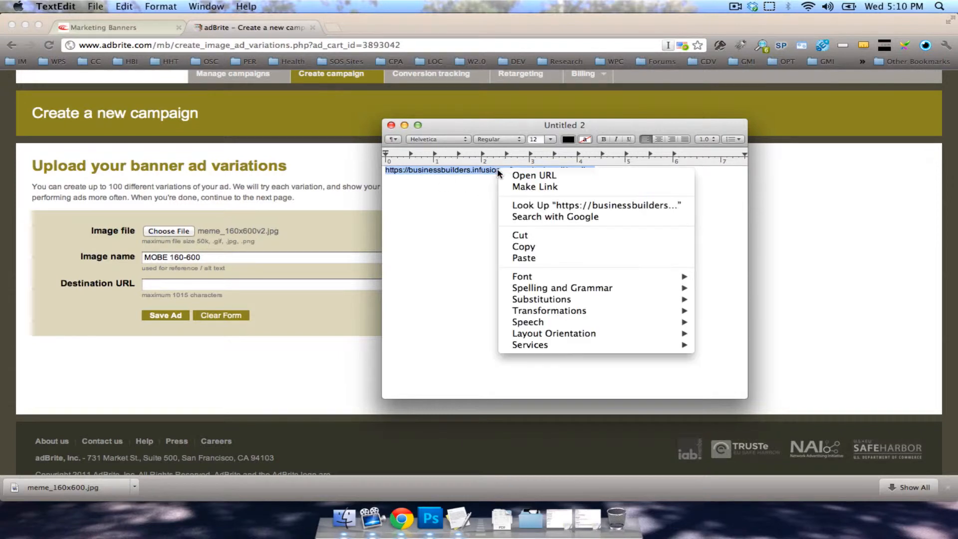
left_click(519, 248)
left_click(334, 272)
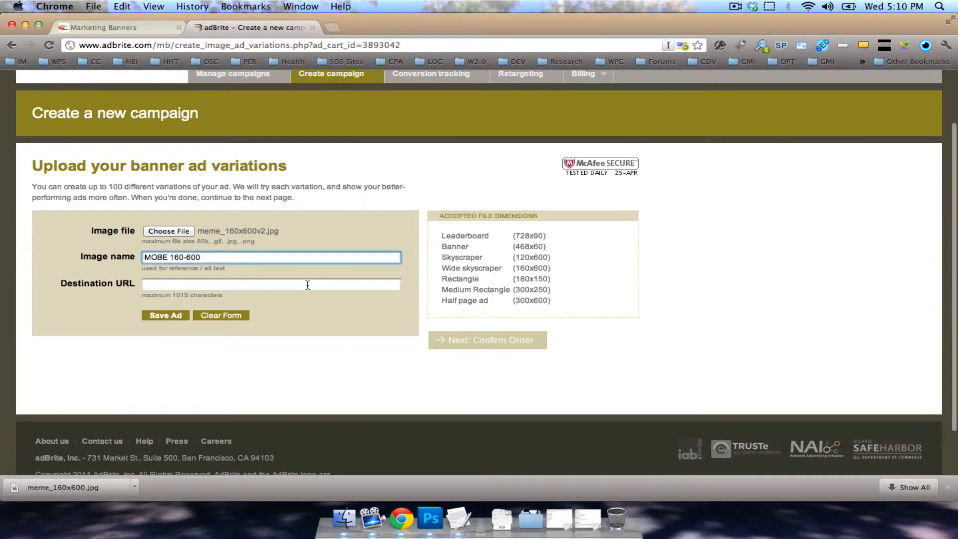
left_click(308, 285)
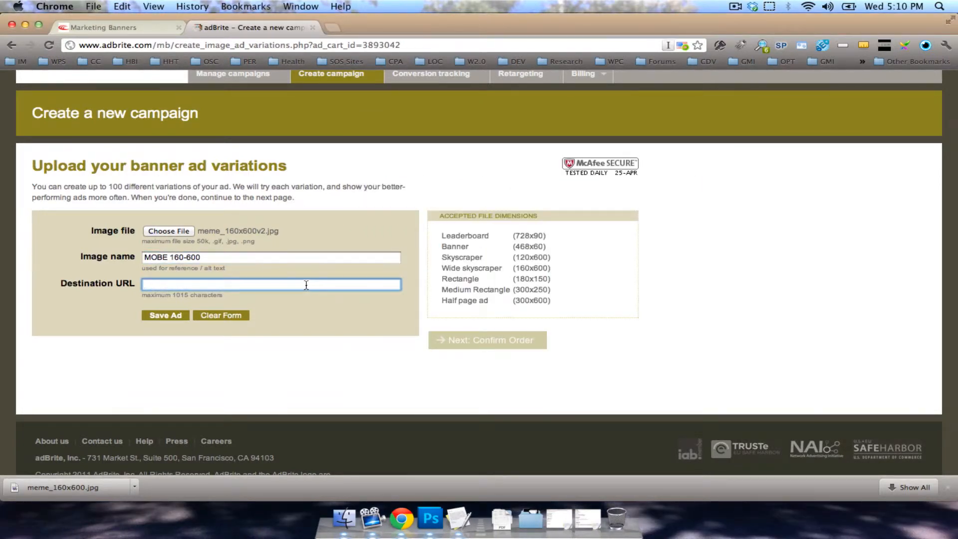
right_click(167, 287)
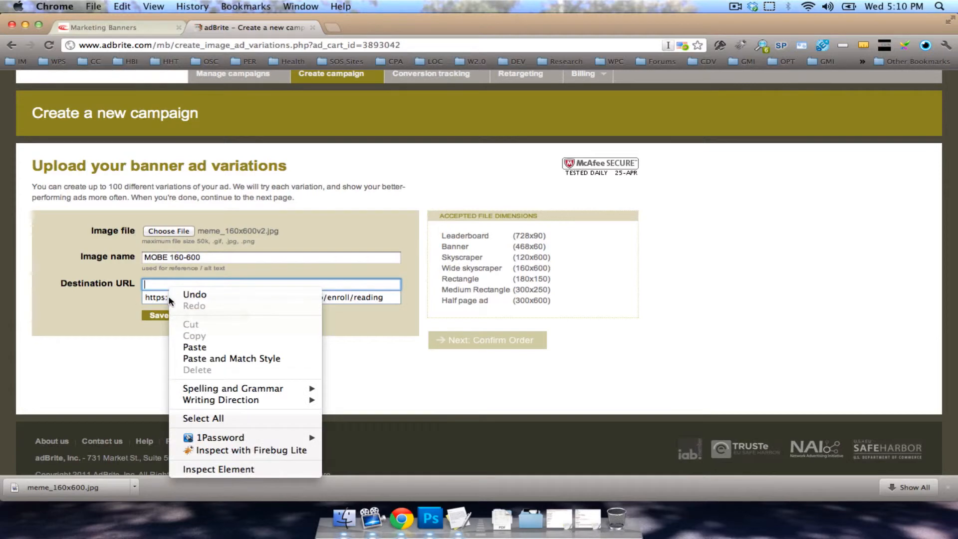
left_click(192, 348)
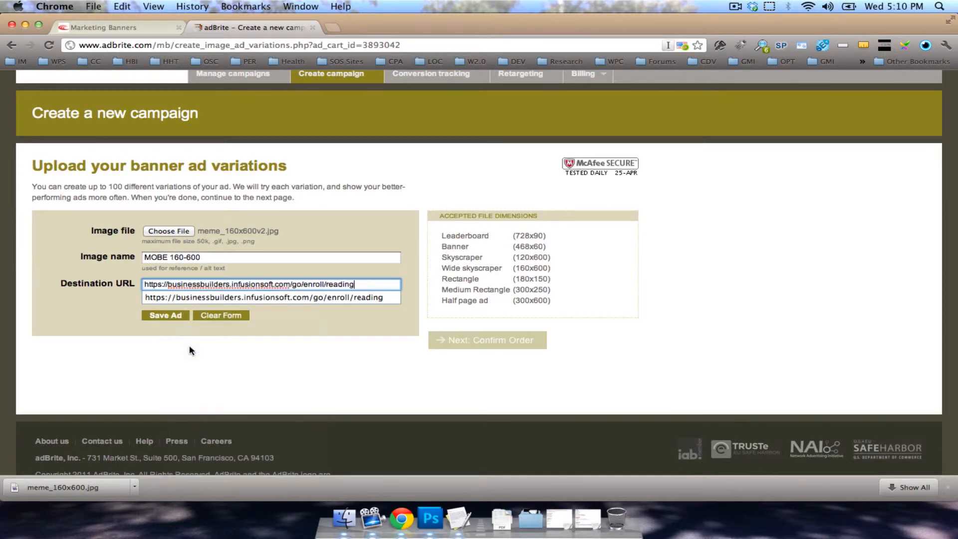
- Save the 160x600 ad and check its preview among the banner ad variations
left_click(167, 316)
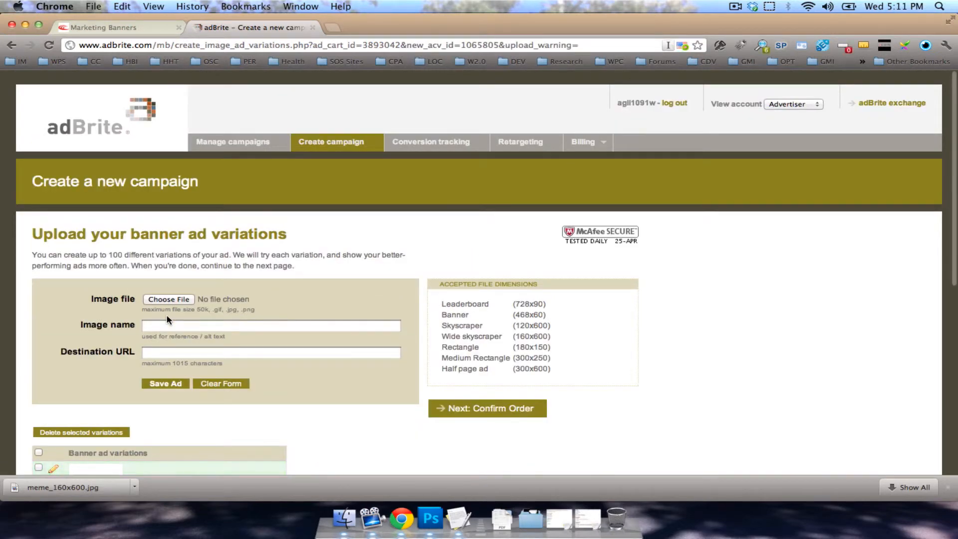
scroll(168, 319, "down", 5)
scroll(167, 319, "up", 4)
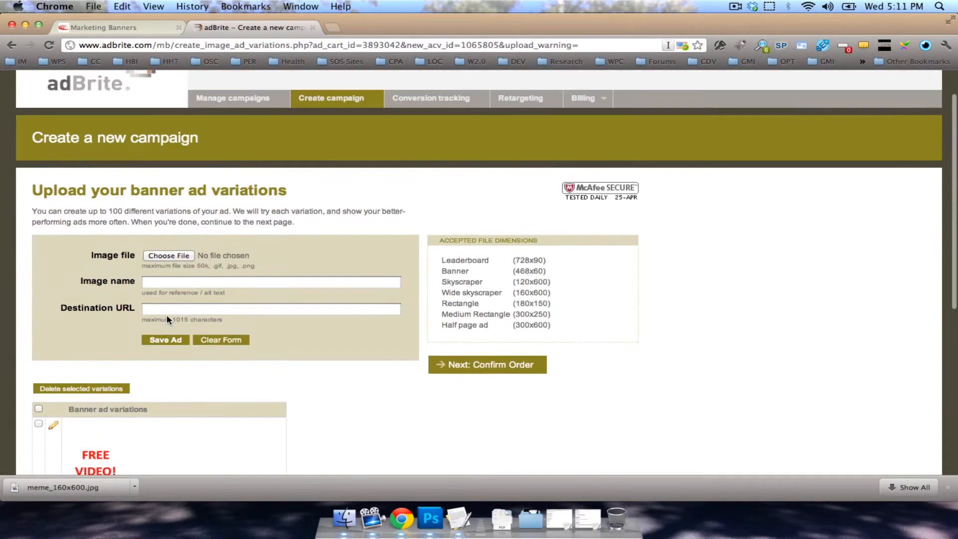
- Return to the Infusionsoft Marketing Banners page and generate the code for the 300x250 My Email Marketing Empire banner
left_click(140, 27)
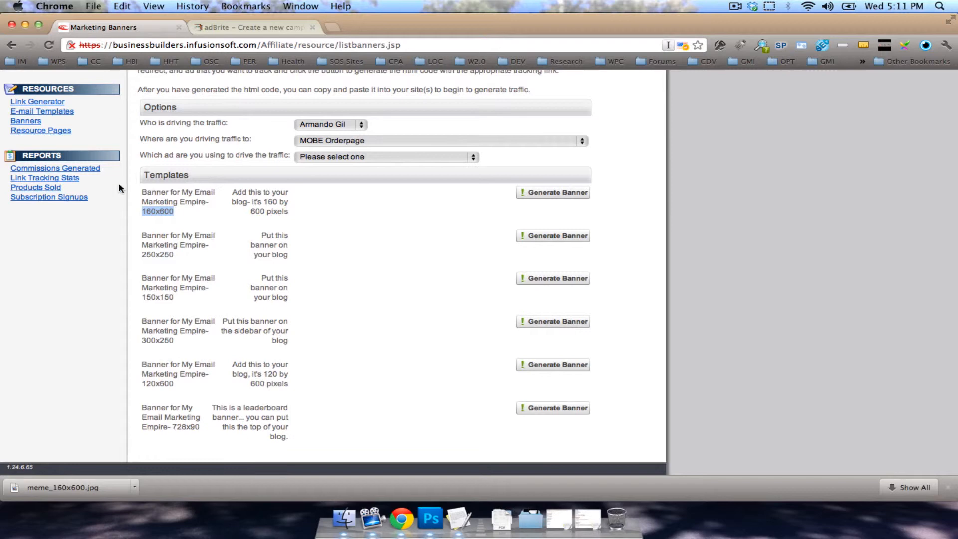
scroll(120, 188, "up", 3)
scroll(120, 188, "down", 3)
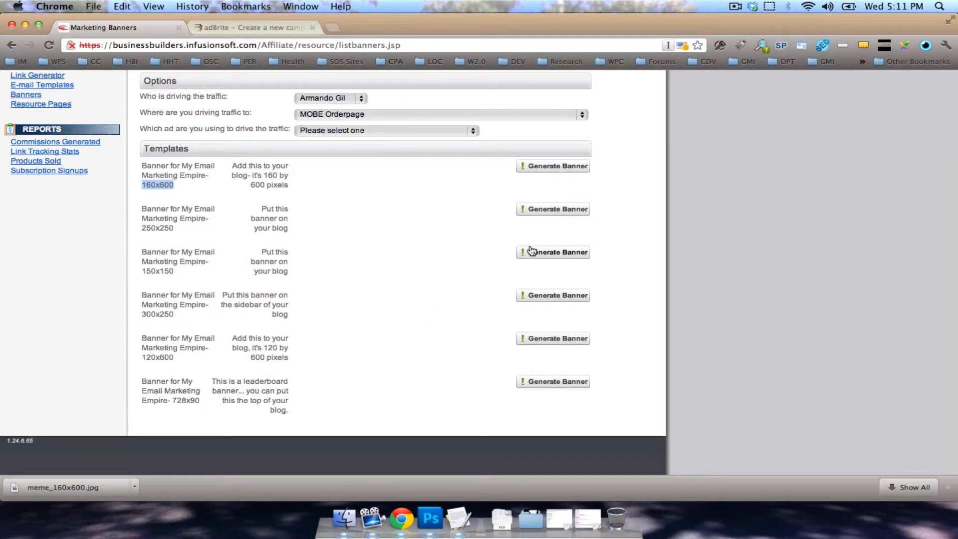
left_click(535, 296)
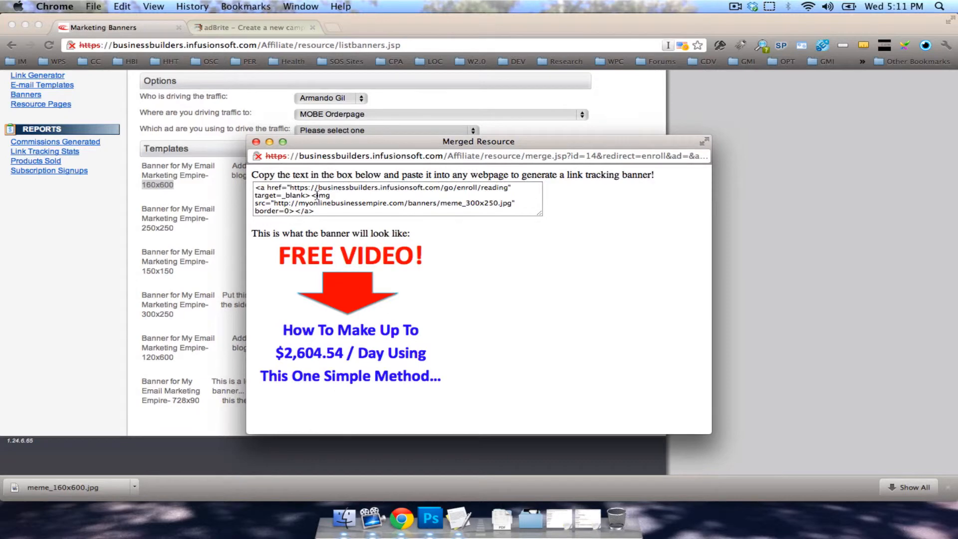
left_click_drag(317, 195, 352, 196)
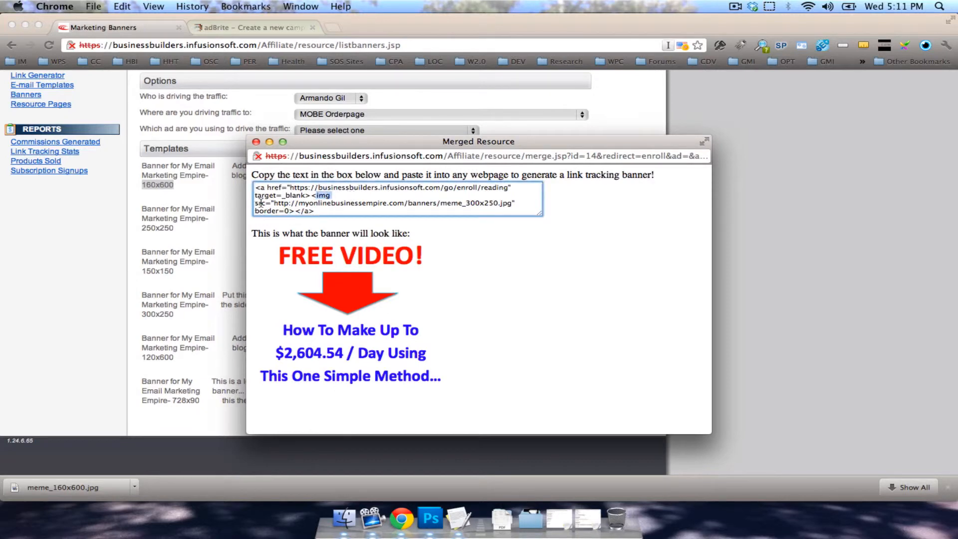
left_click_drag(274, 203, 340, 208)
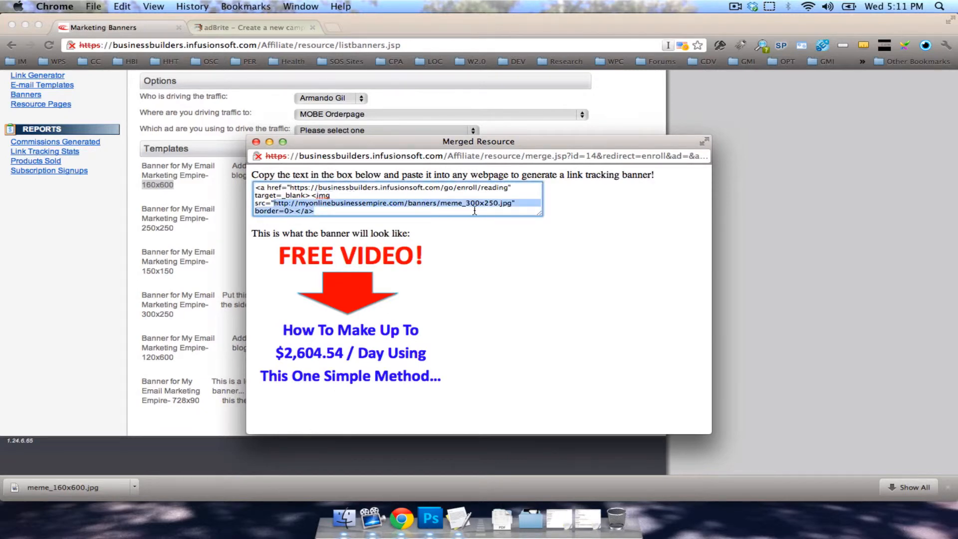
left_click_drag(475, 210, 514, 202)
right_click(514, 203)
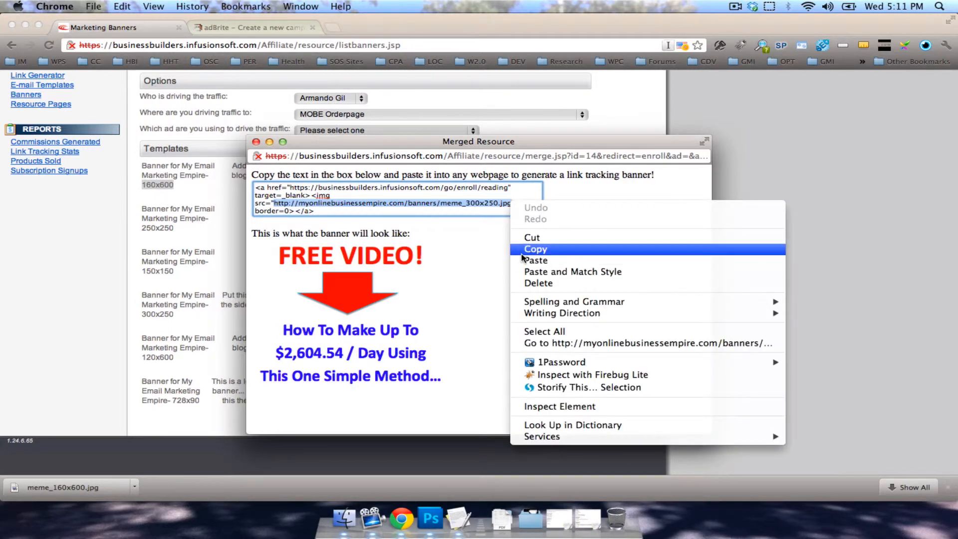
left_click(521, 251)
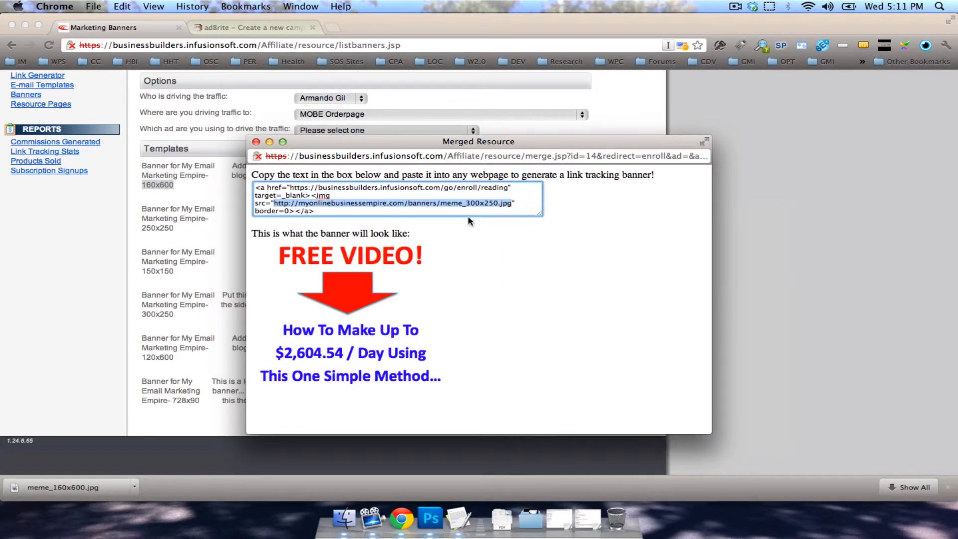
left_click(256, 142)
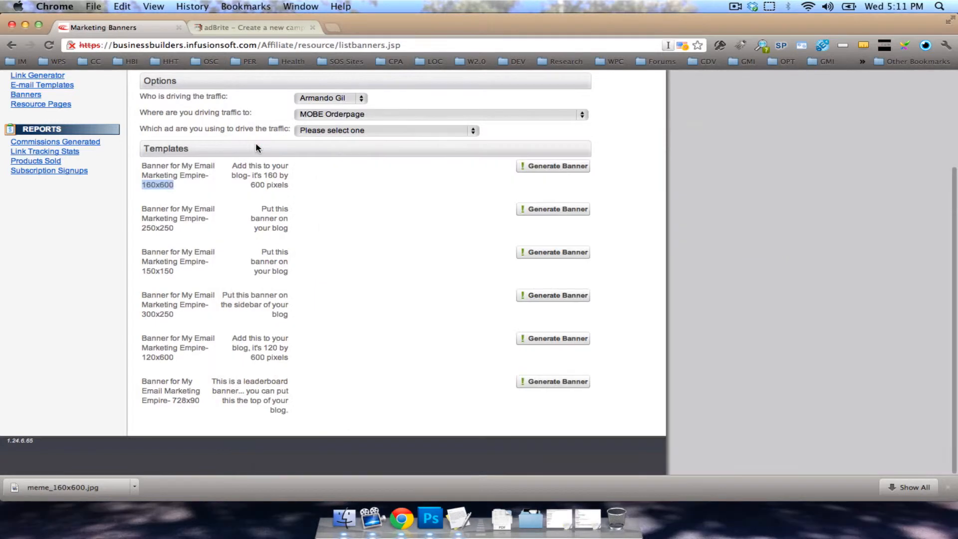
- Load the copied image address in a new tab, save the banner as meme_300x250 in the ML folder and close the tab
left_click(338, 29)
right_click(323, 41)
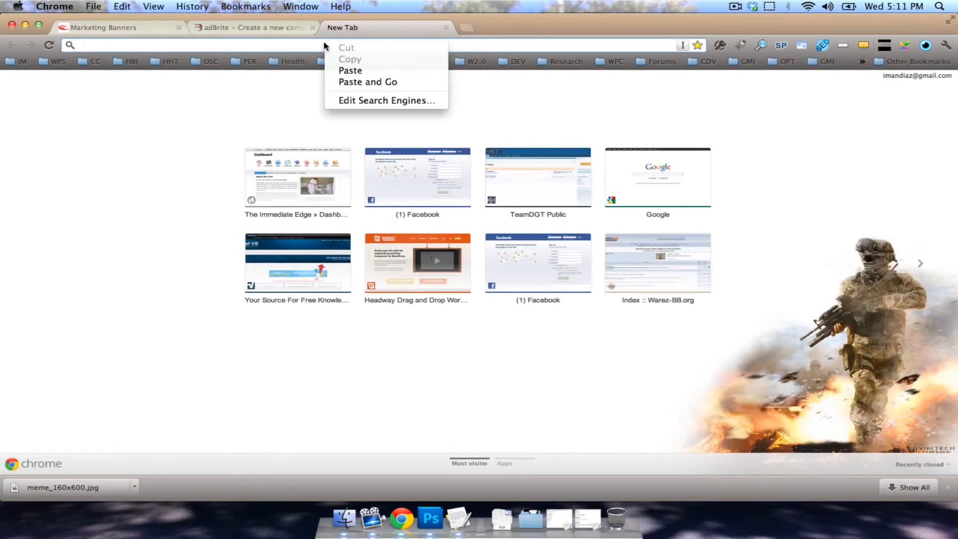
left_click(368, 82)
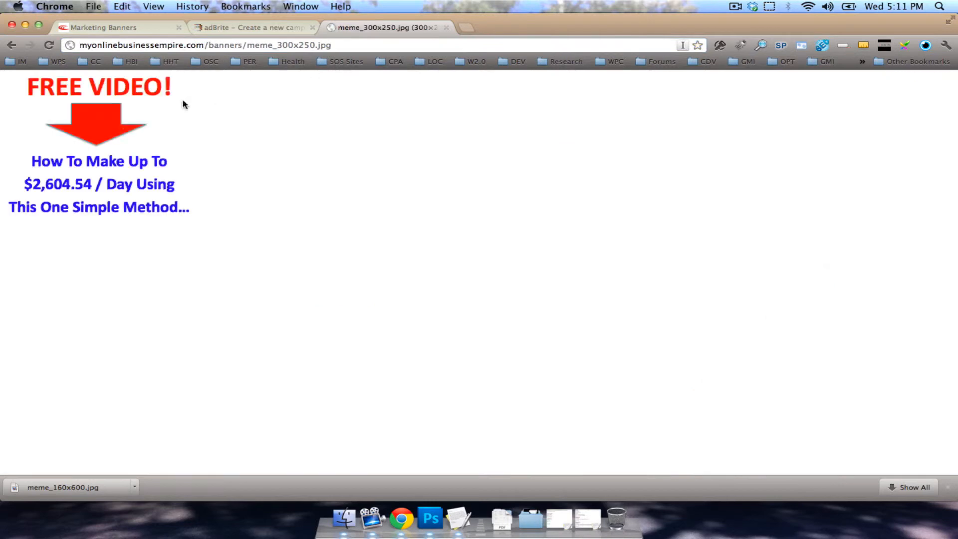
right_click(94, 125)
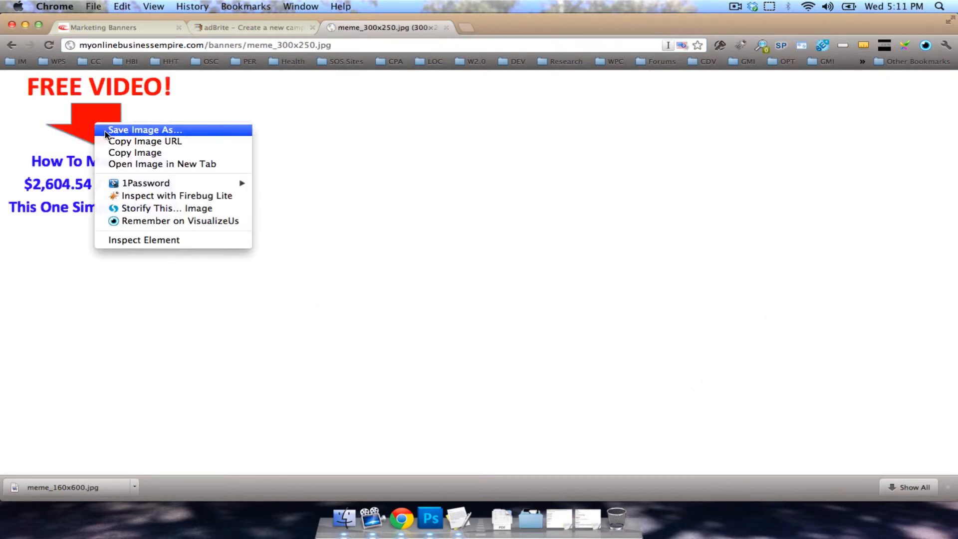
left_click(106, 131)
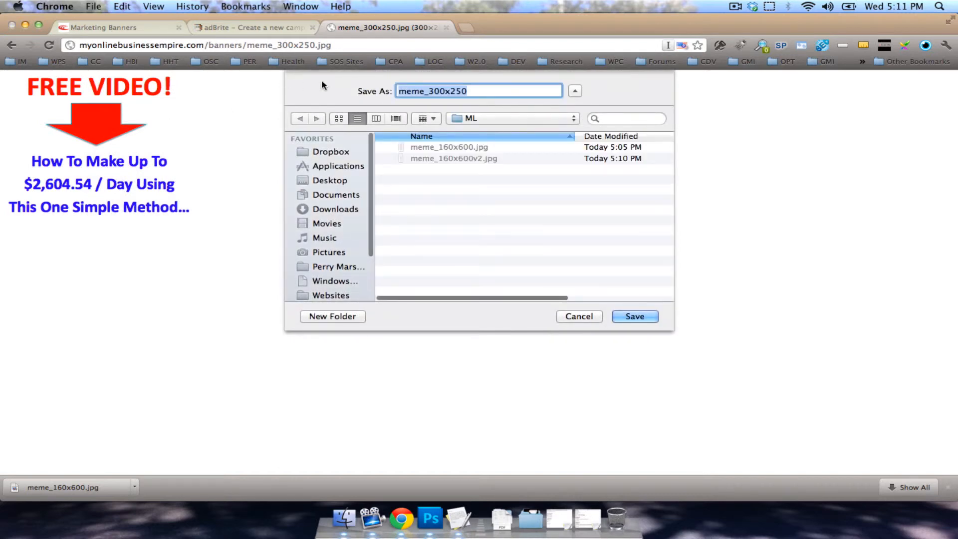
key("Return")
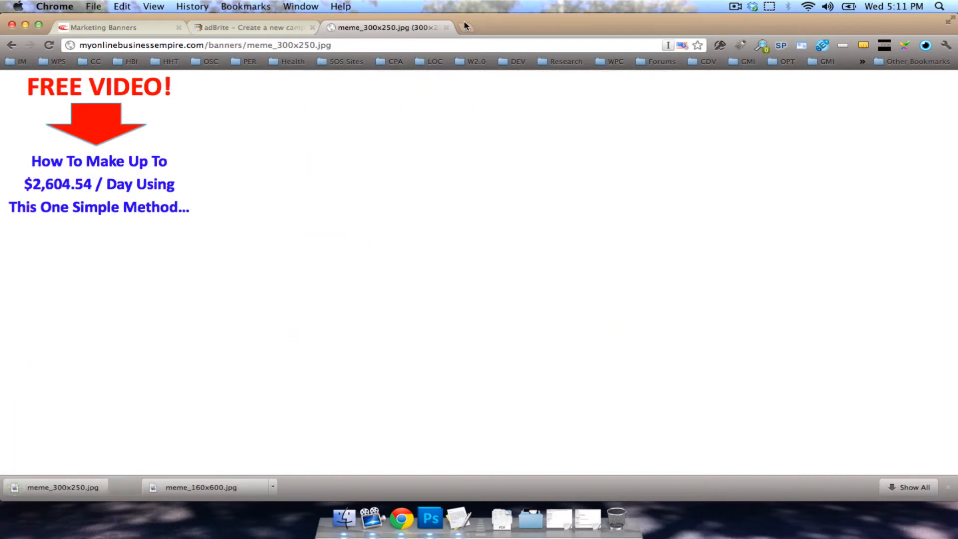
key("super+w")
- Switch to Photoshop and open meme_300x250.jpg from the ML folder
left_click(433, 521)
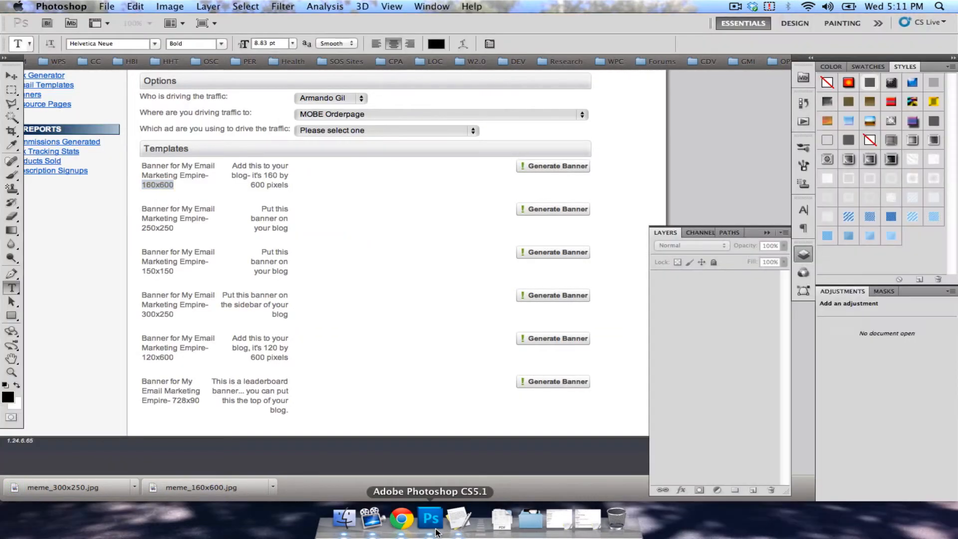
left_click(106, 6)
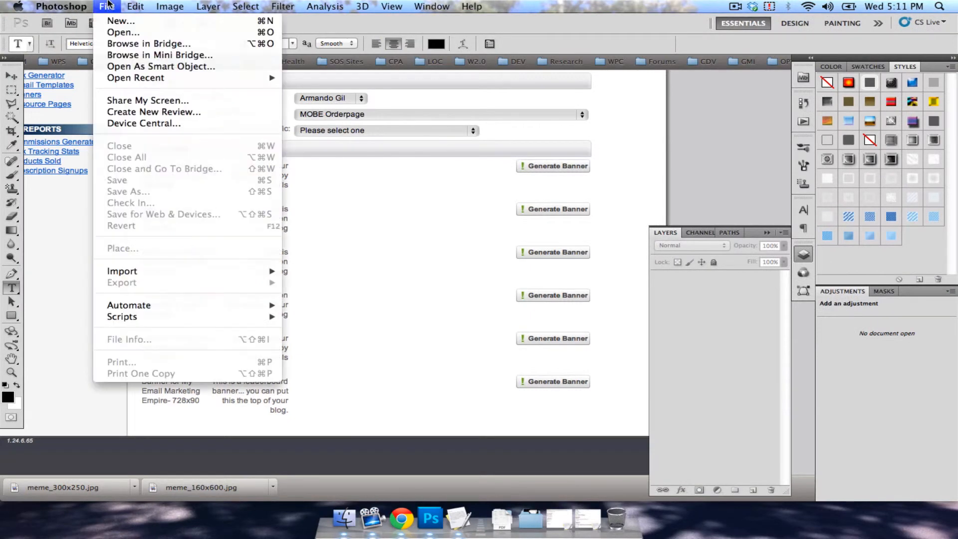
left_click(116, 32)
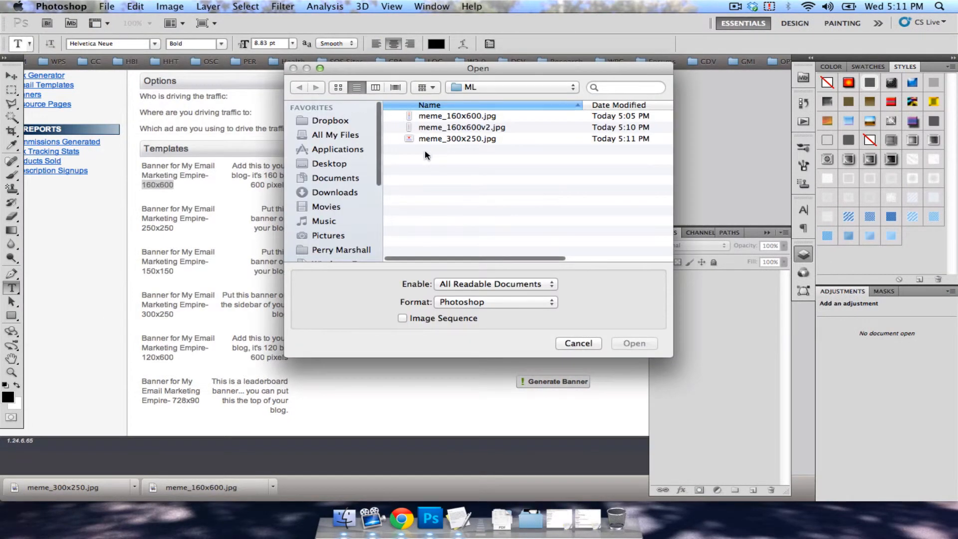
key("Escape")
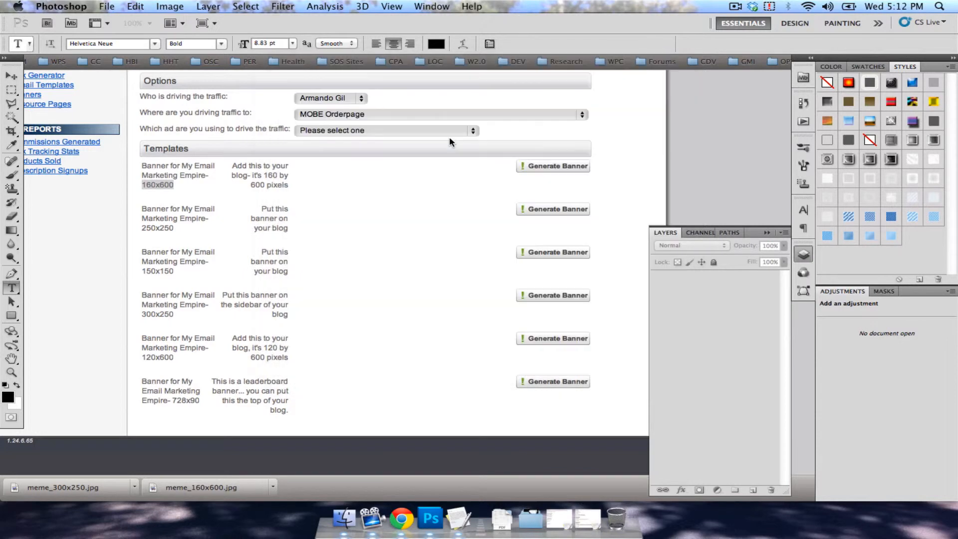
- Check the pixel dimensions of meme_300x250.jpg in the Image Size settings and leave them without changes
left_click(170, 6)
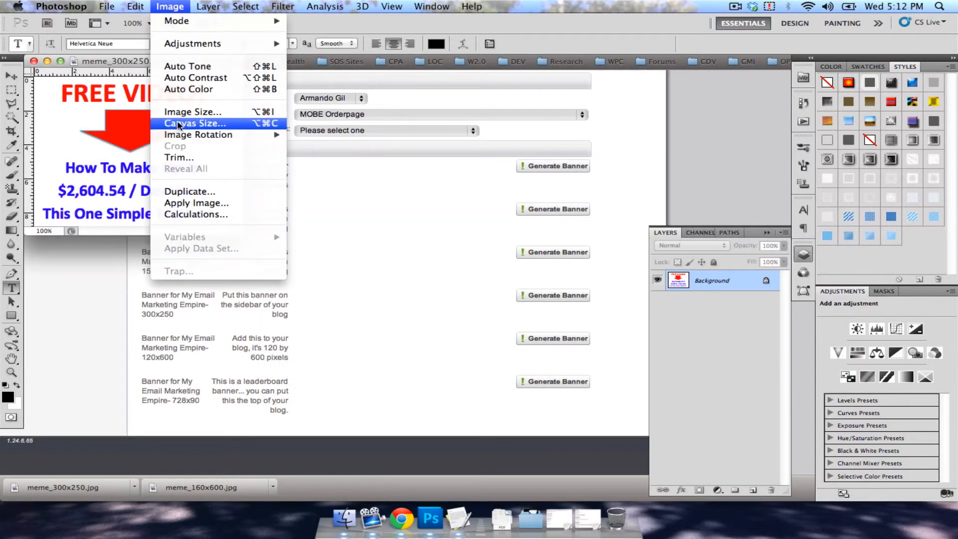
left_click(190, 112)
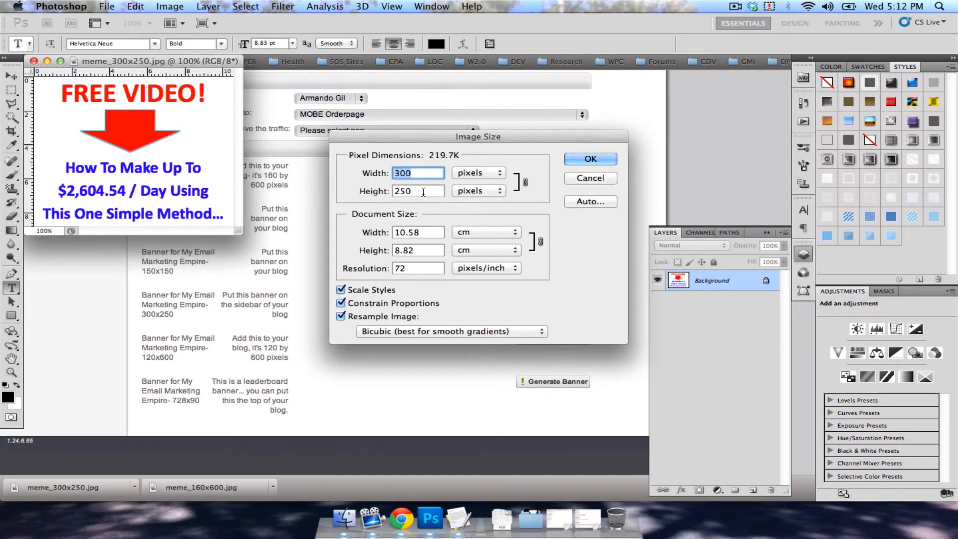
left_click(594, 174)
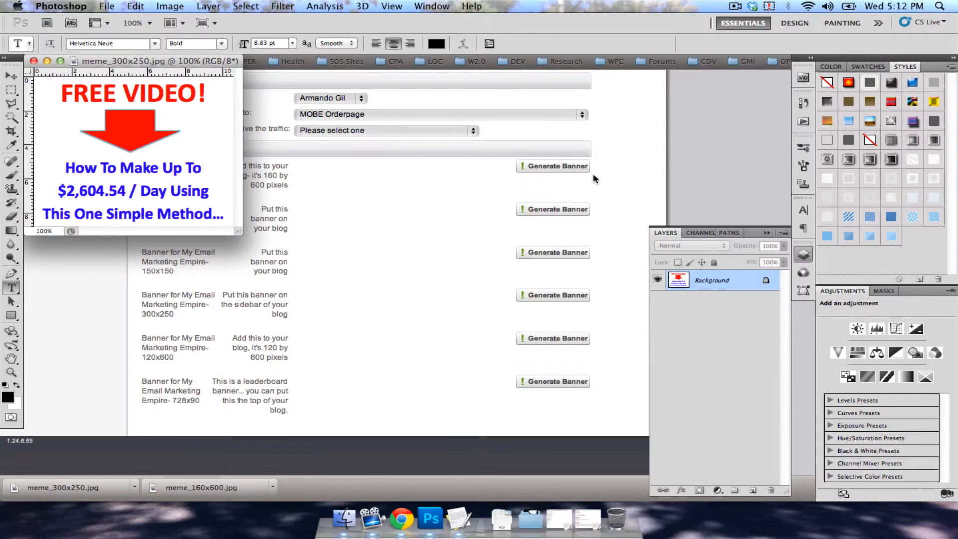
- Save the banner for web as a JPEG at quality 80 named meme_300x250v2.jpg in the ML folder and close the document
left_click(107, 5)
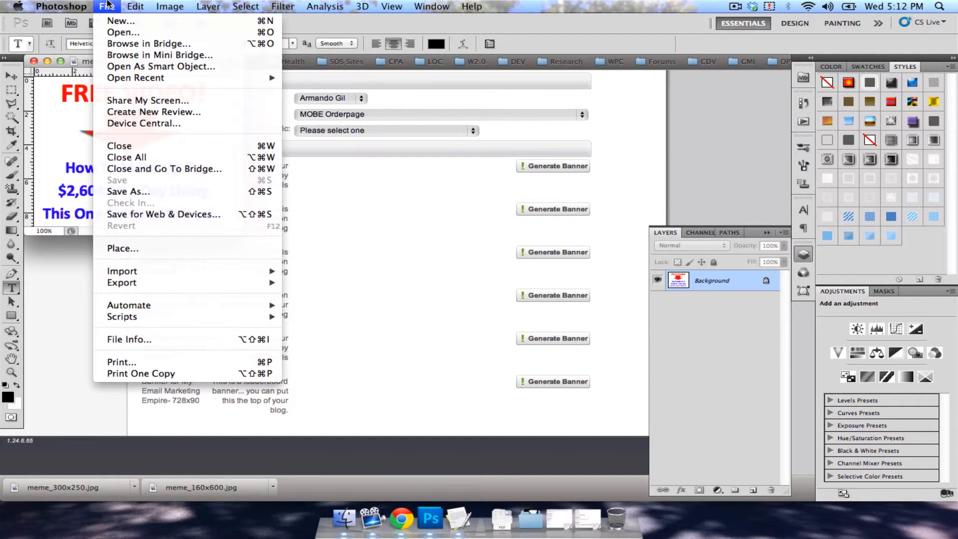
left_click(114, 214)
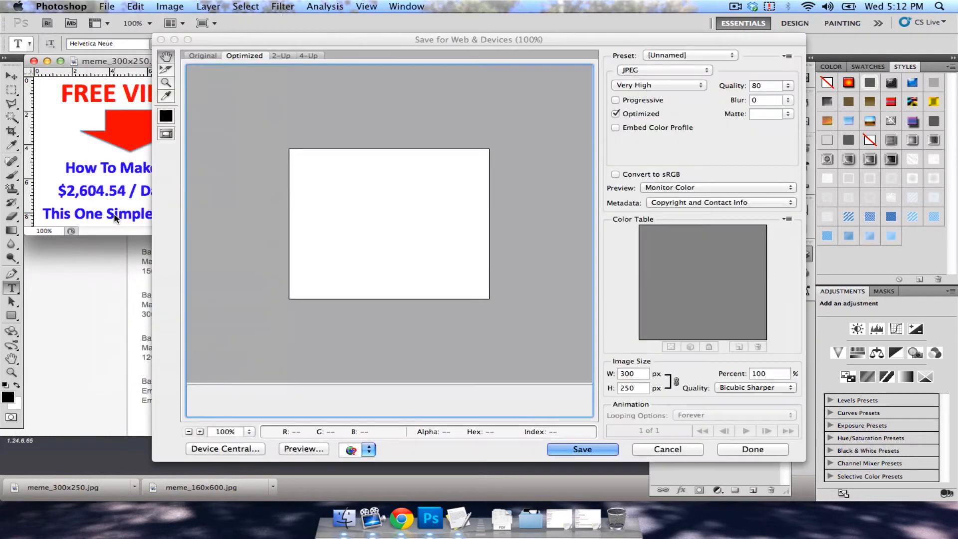
left_click(761, 87)
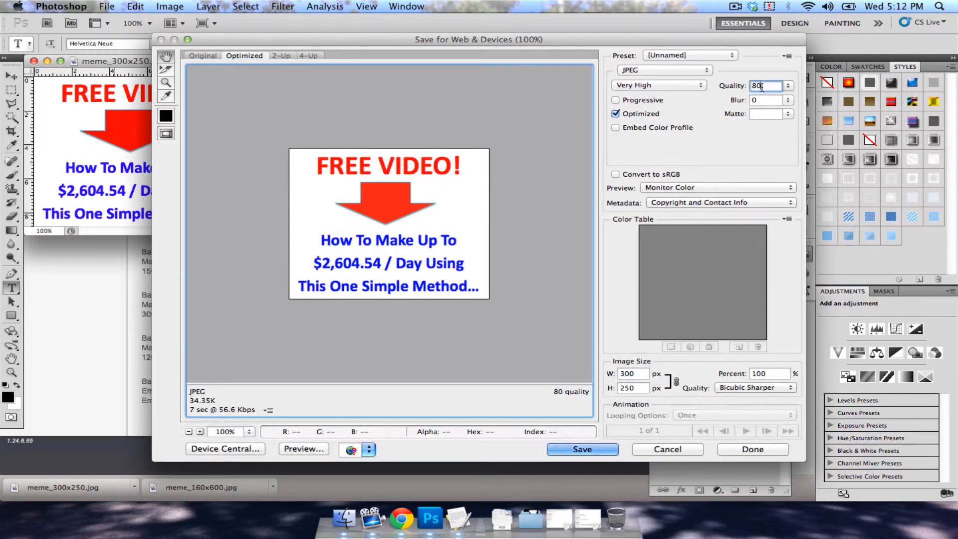
double_click(761, 87)
left_click(579, 451)
key("Right")
type("v")
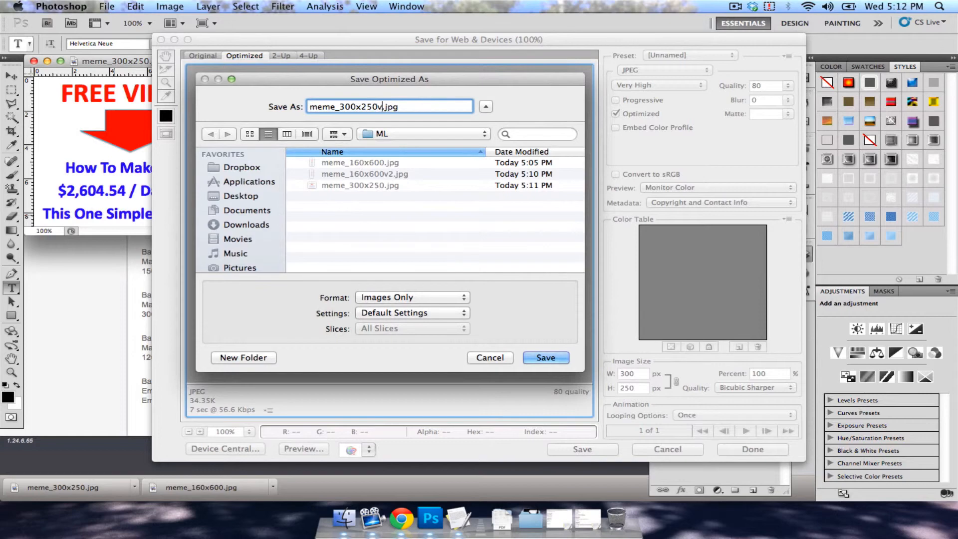
type("2")
left_click(546, 358)
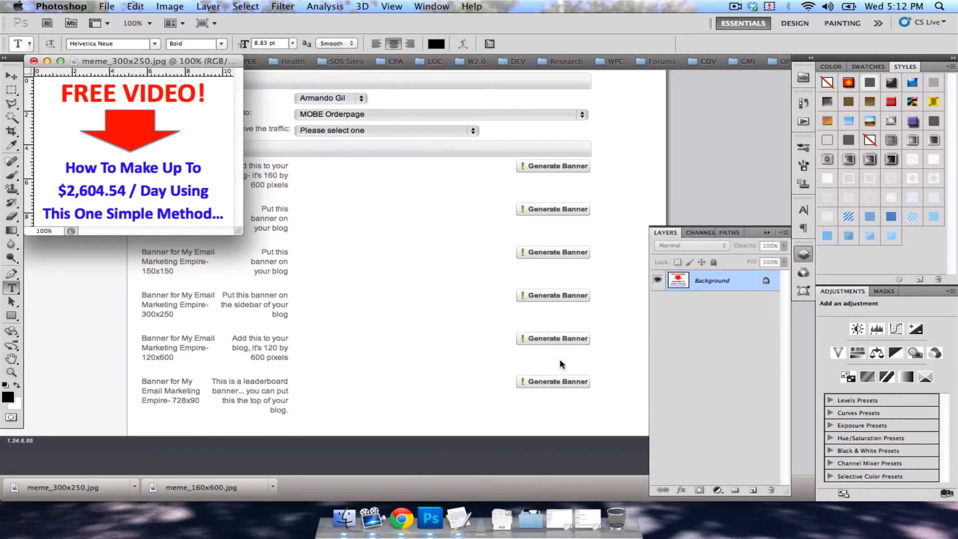
left_click(33, 60)
- Switch to the adBrite campaign page in Chrome and choose meme_300x250v2.jpg as the banner's image file
left_click(419, 192)
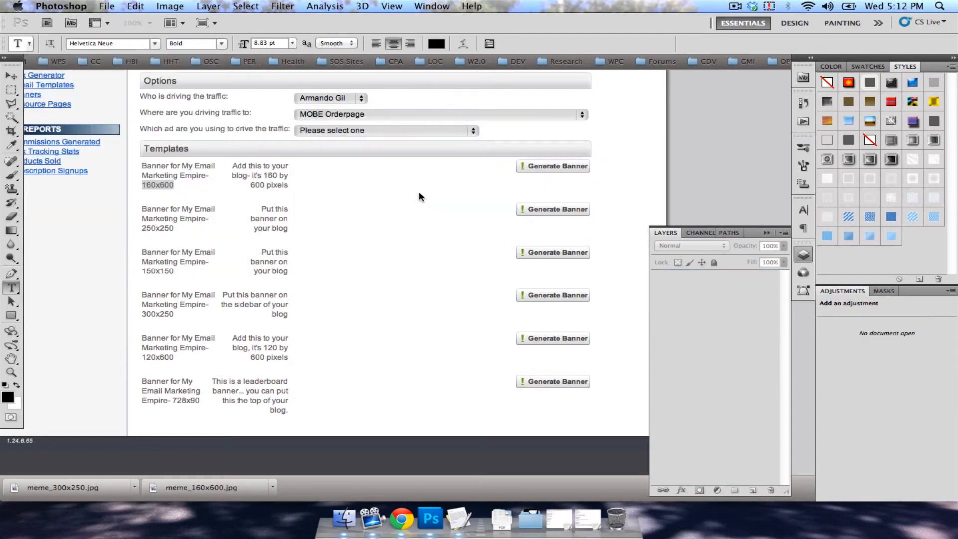
left_click(413, 287)
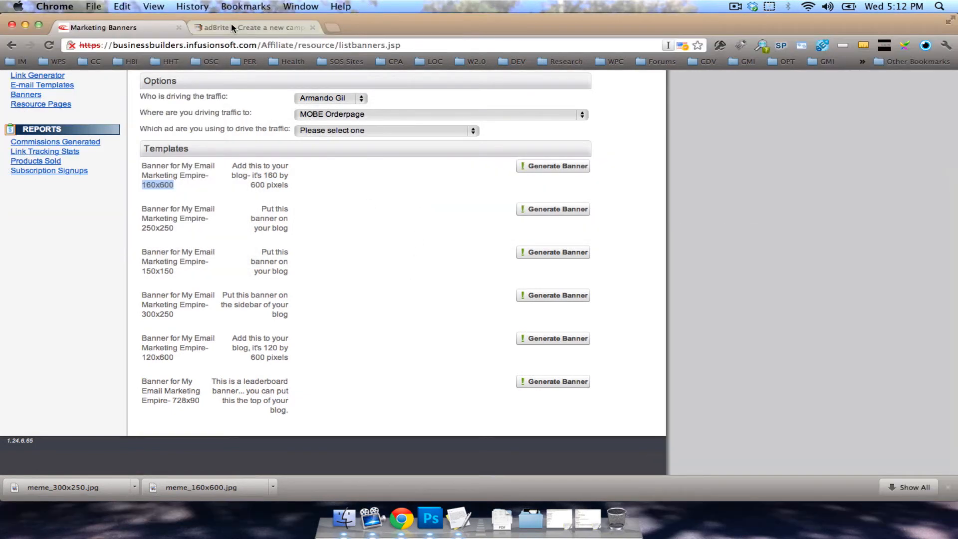
left_click(233, 28)
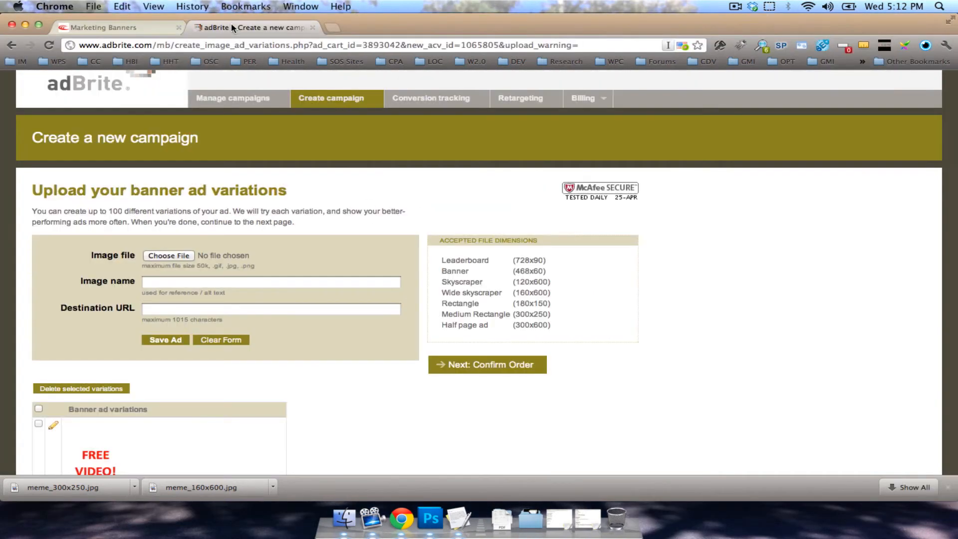
left_click(177, 256)
left_click(431, 146)
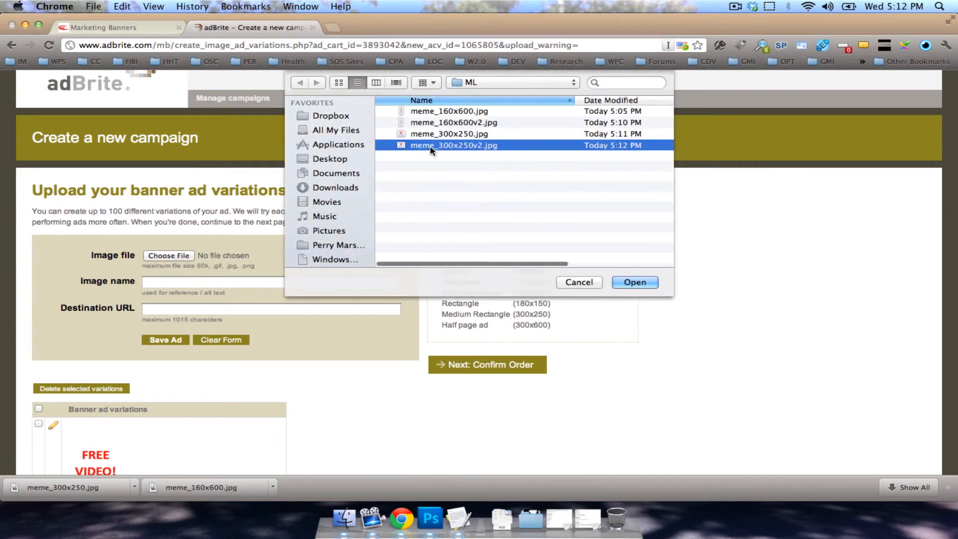
double_click(471, 146)
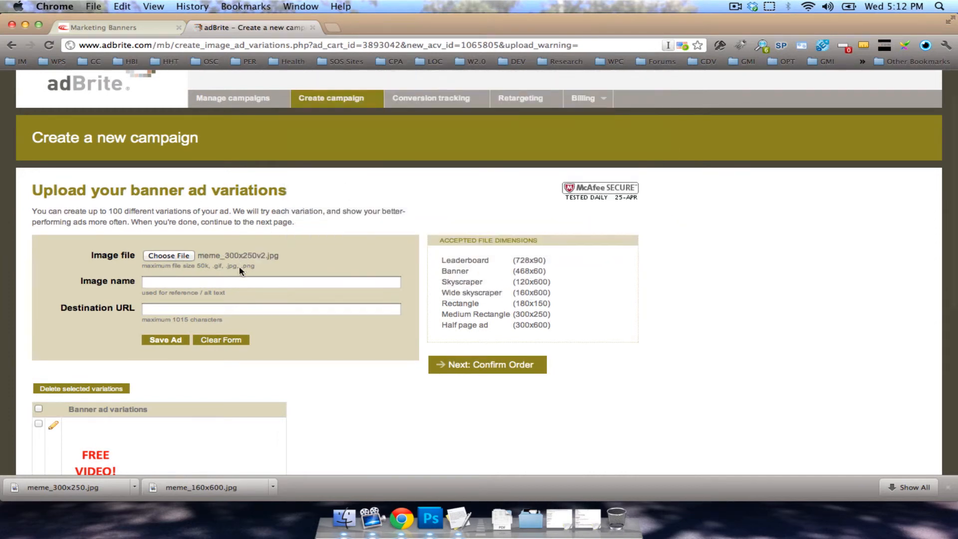
- Set the banner's image name to MOBE 300x250
left_click(237, 282)
type("MO")
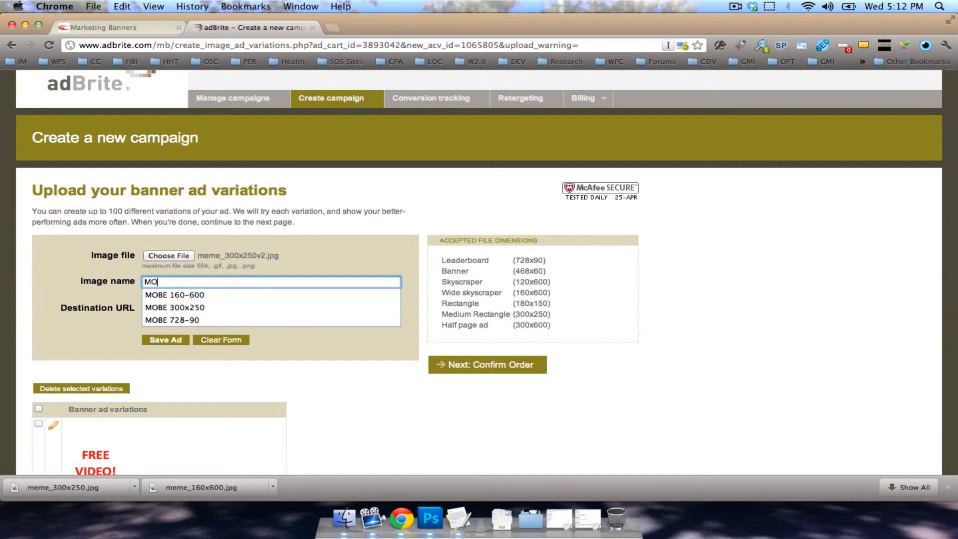
key("Down")
key("Down")
key("Return")
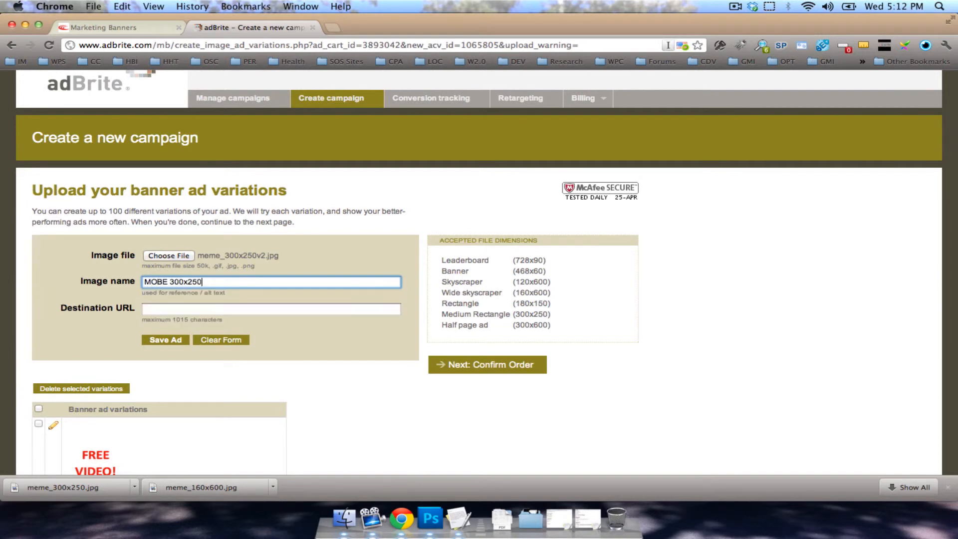
left_click(205, 310)
key("super+Tab")
key("super+Tab")
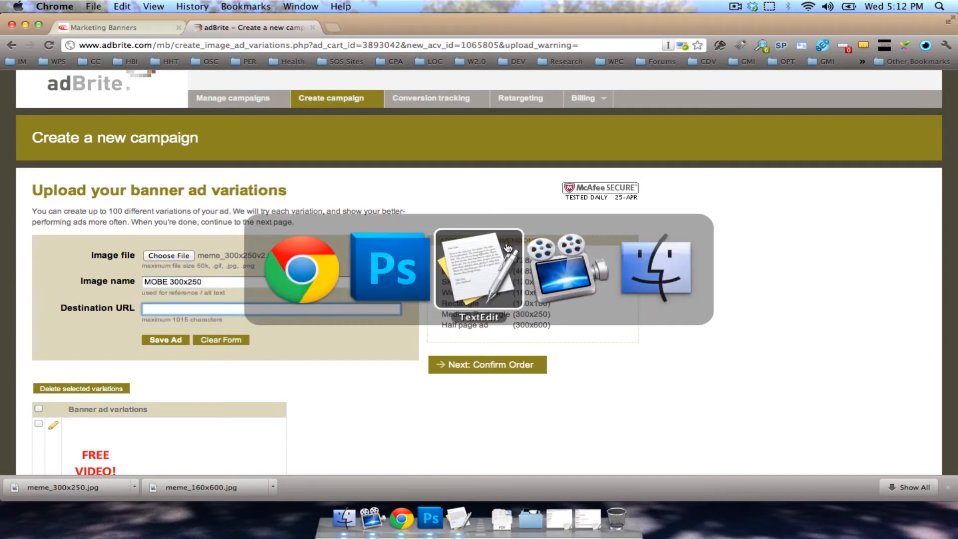
left_click(580, 194)
left_click_drag(603, 173, 281, 154)
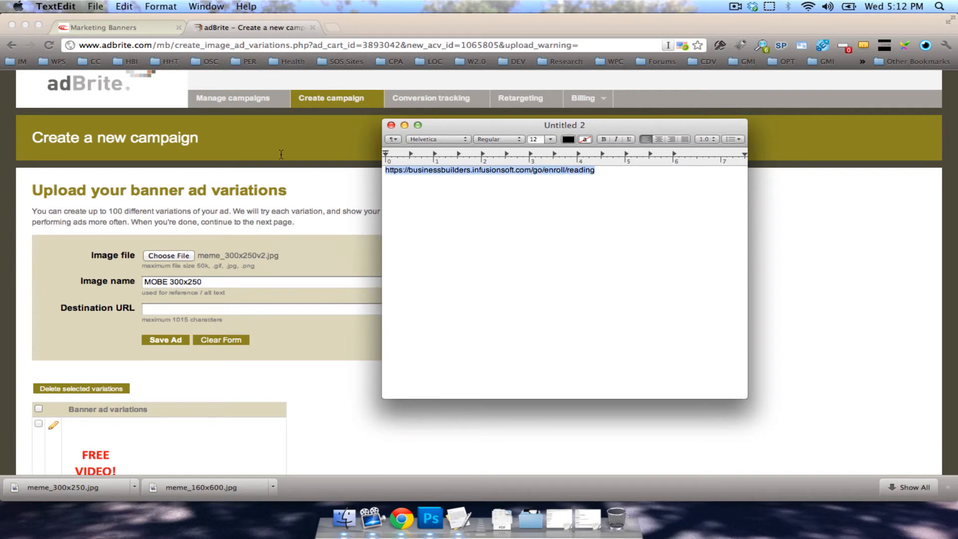
right_click(424, 170)
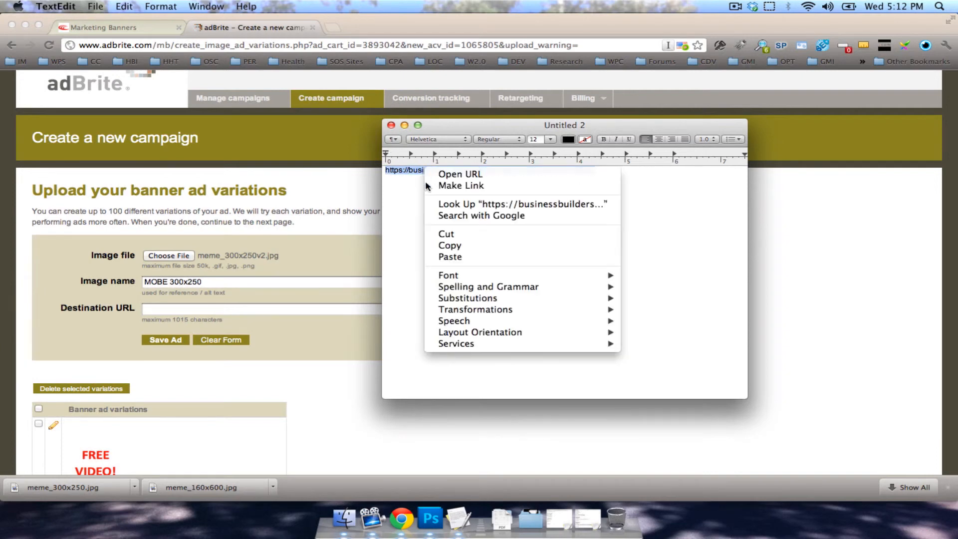
left_click(449, 244)
- Return to adBrite, paste the affiliate link as the banner's destination URL and save the ad
left_click(278, 307)
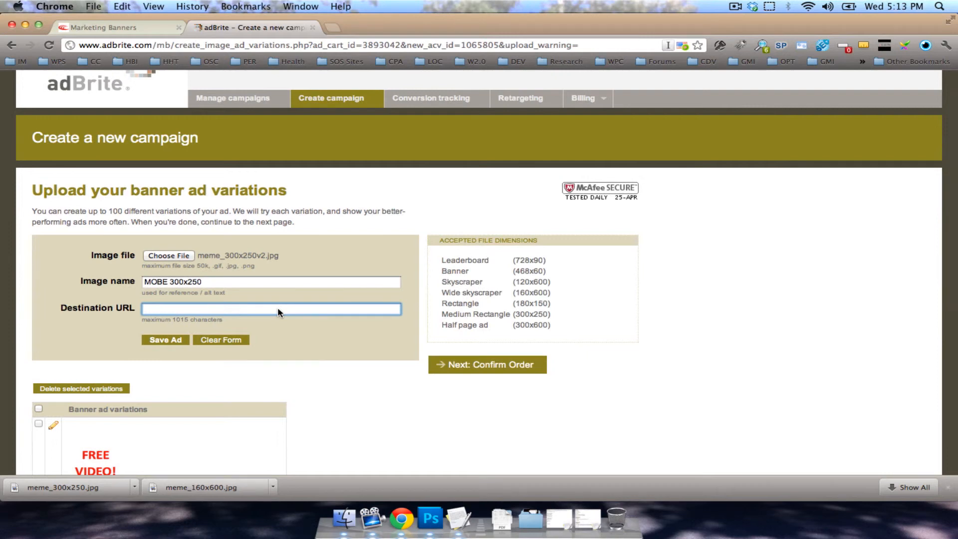
right_click(278, 308)
left_click(304, 368)
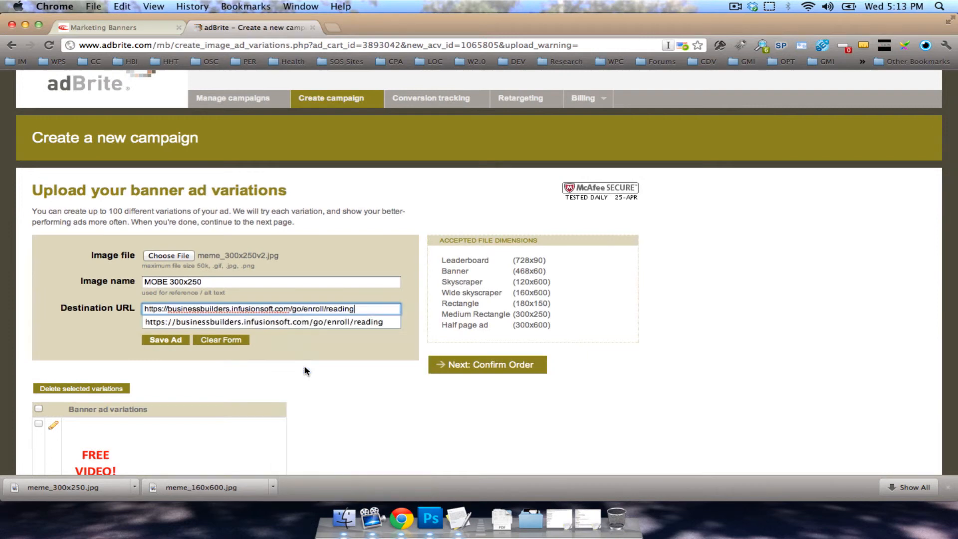
left_click(169, 339)
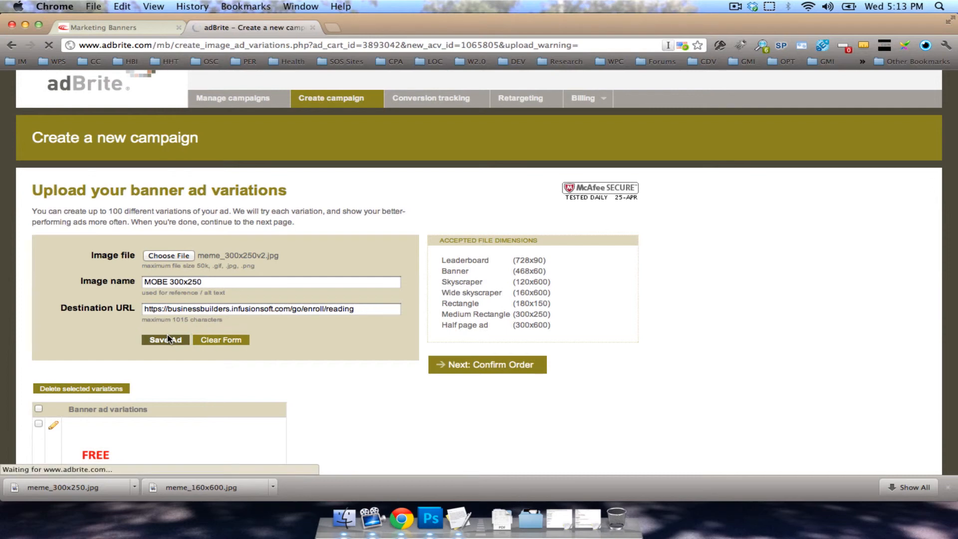
- Review the uploaded banner variations, select the MOBE 300x250 variation and continue to the order confirmation
scroll(169, 339, "down", 1)
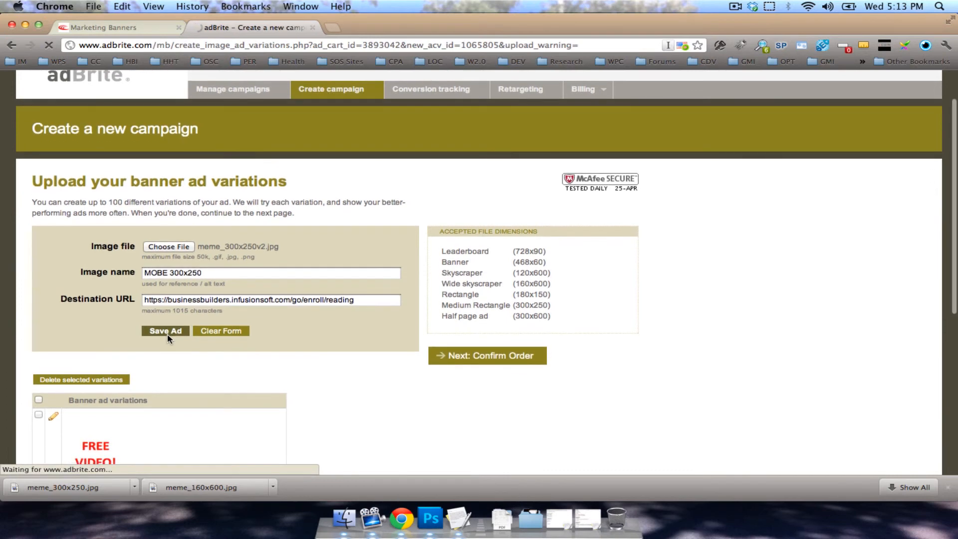
scroll(168, 337, "down", 10)
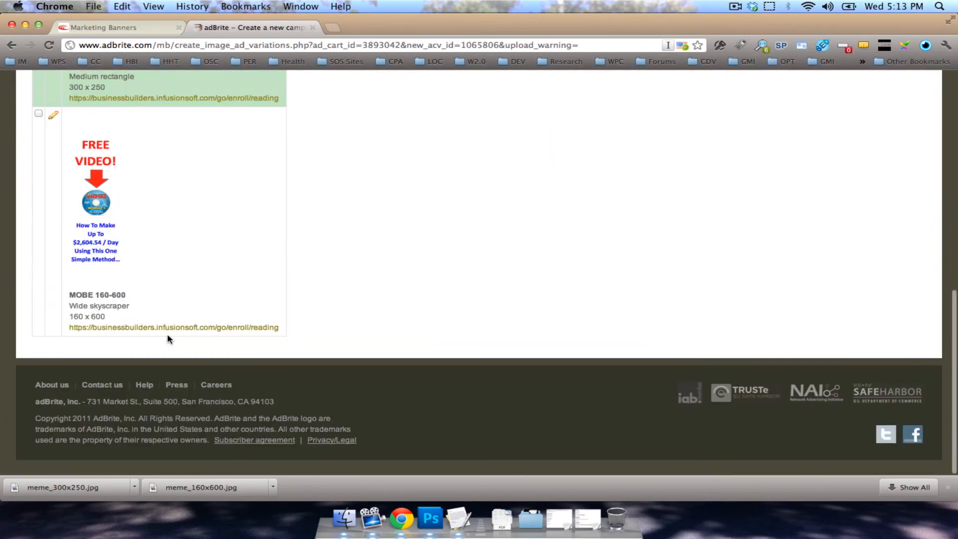
scroll(169, 339, "up", 10)
scroll(169, 339, "down", 3)
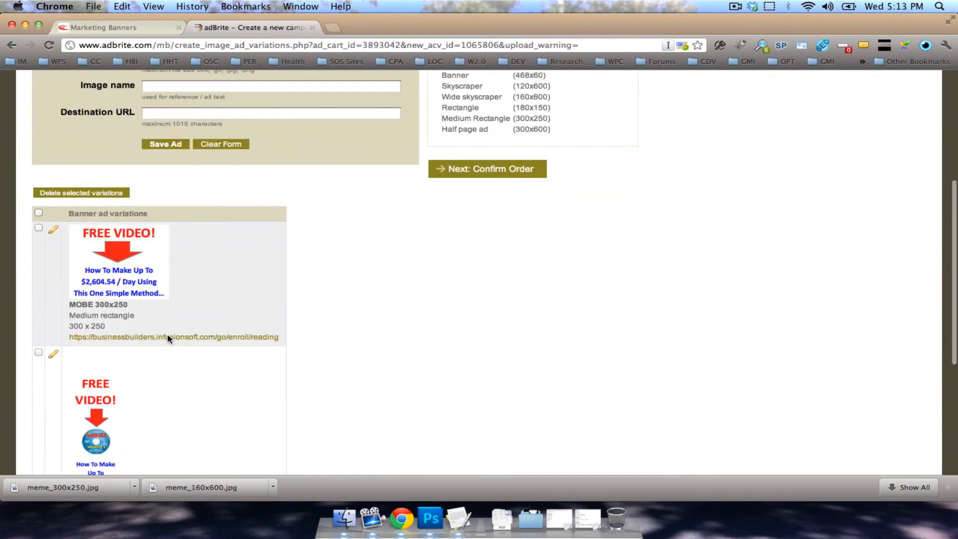
left_click(38, 227)
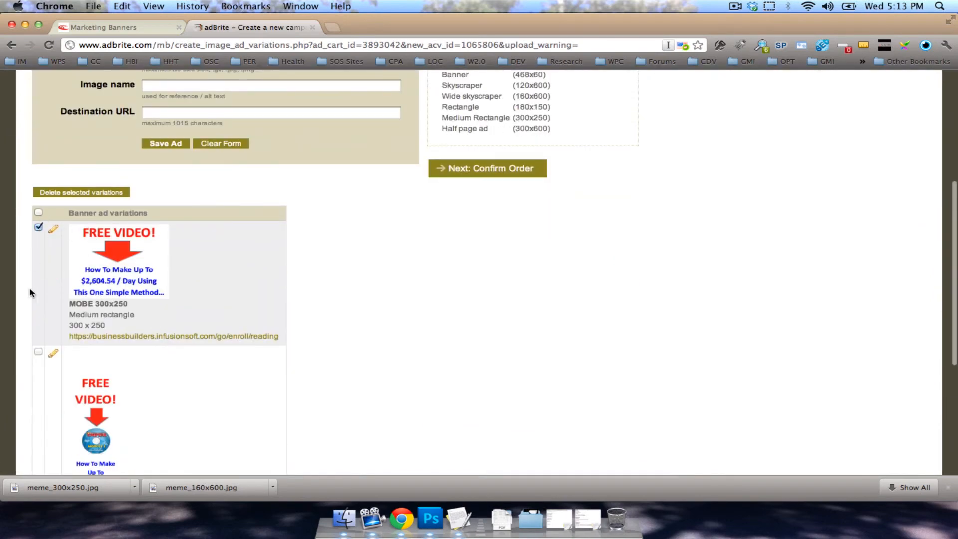
left_click(492, 170)
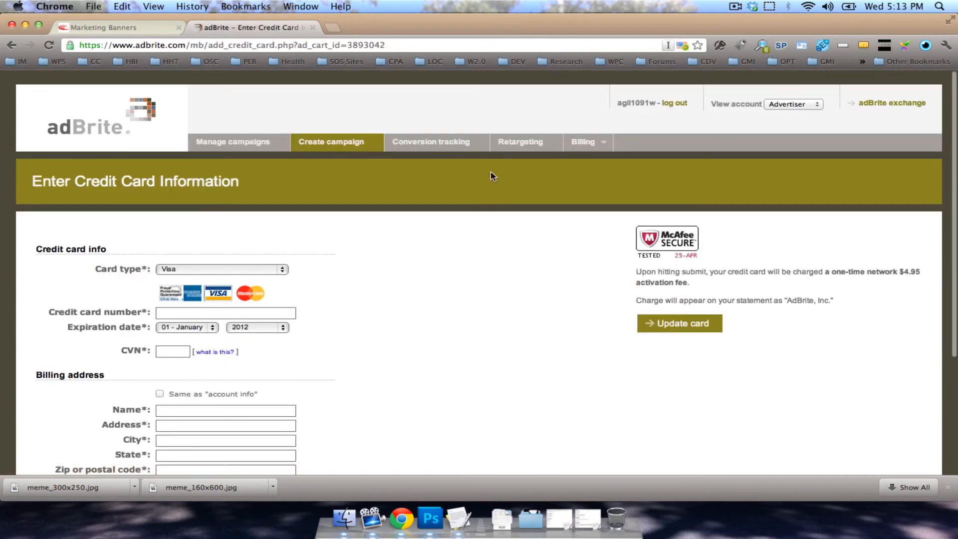
- Look over the credit card and billing address form and close the browser's downloads bar
scroll(389, 268, "down", 5)
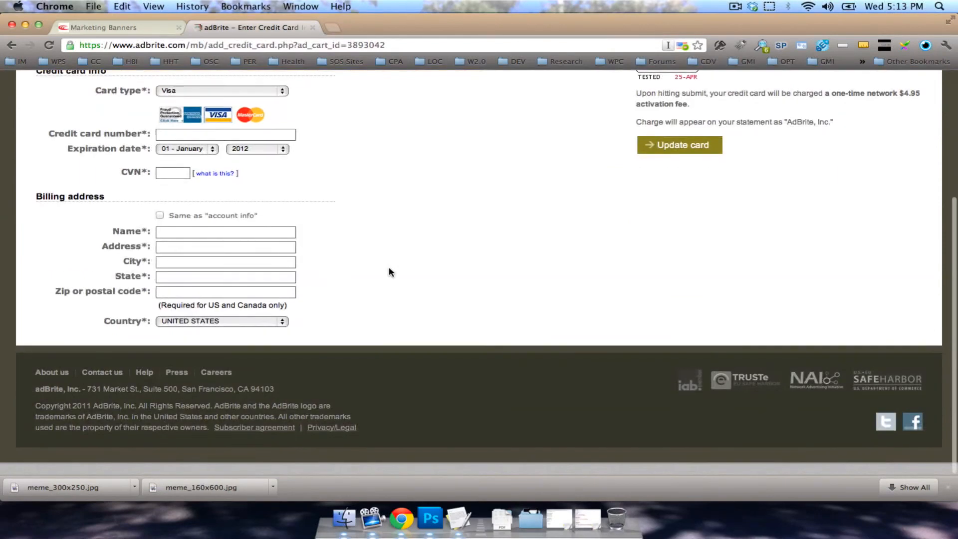
left_click(948, 487)
scroll(552, 176, "up", 4)
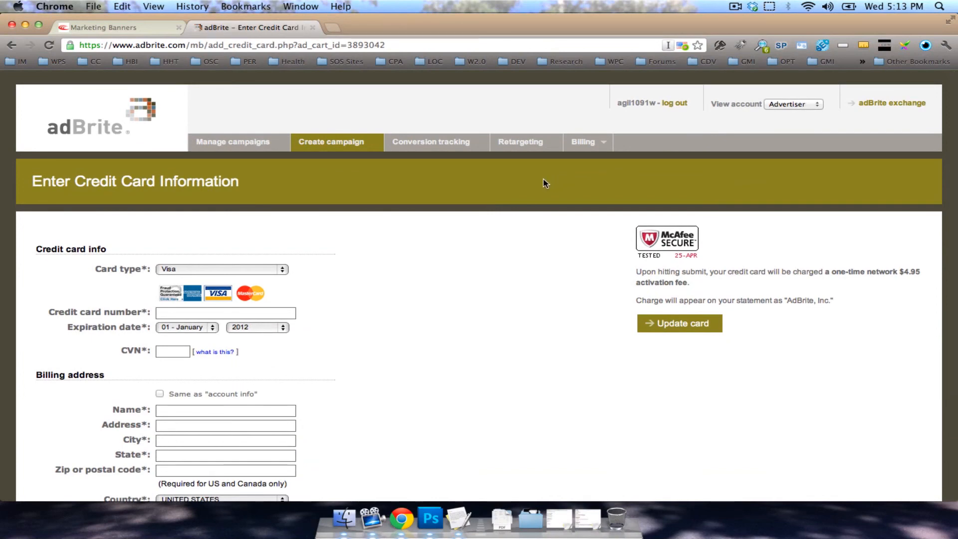
left_click(736, 7)
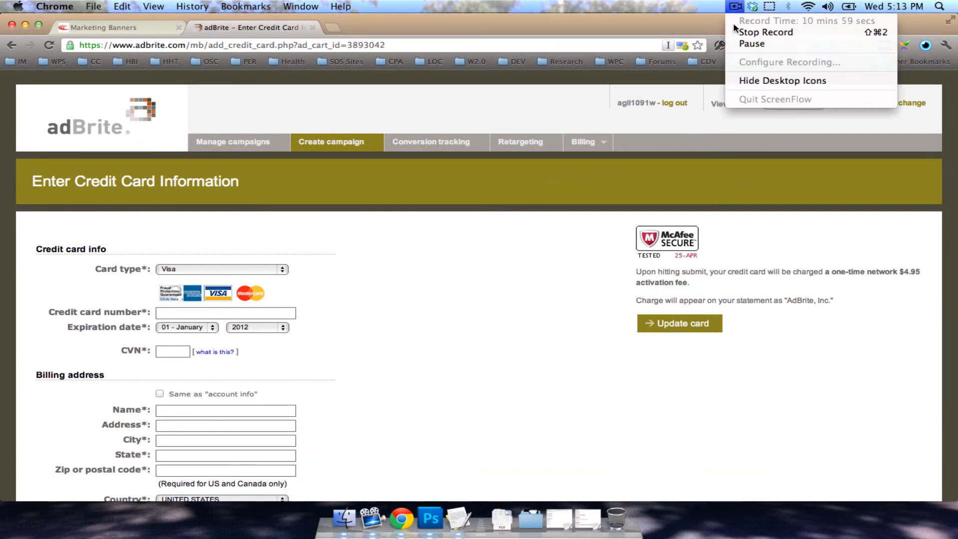